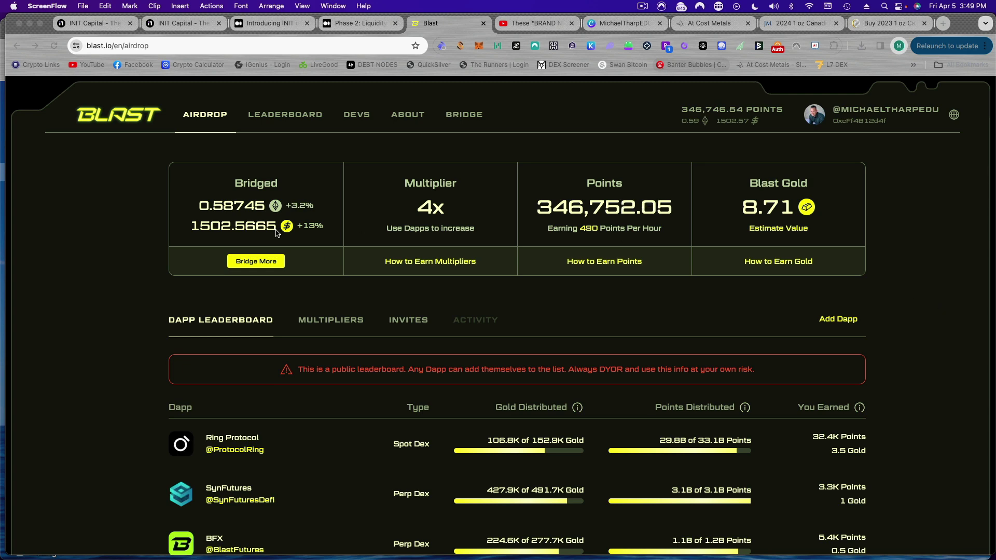
- Leave the Blast airdrop dashboard and bring up DefiLlama's chains-by-TVL ranking
{"action": "left_click", "coordinate": [314, 215]}
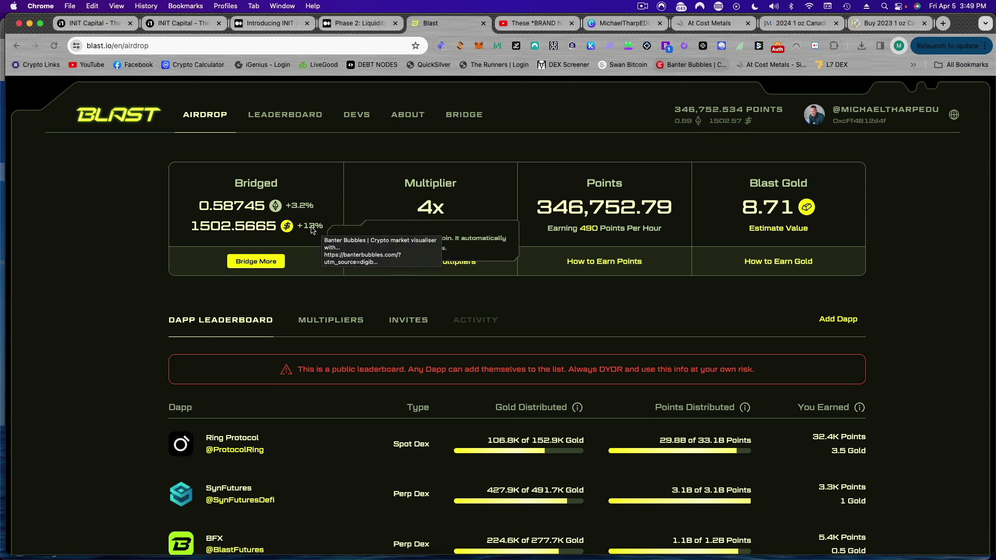
{"action": "left_click", "coordinate": [642, 6]}
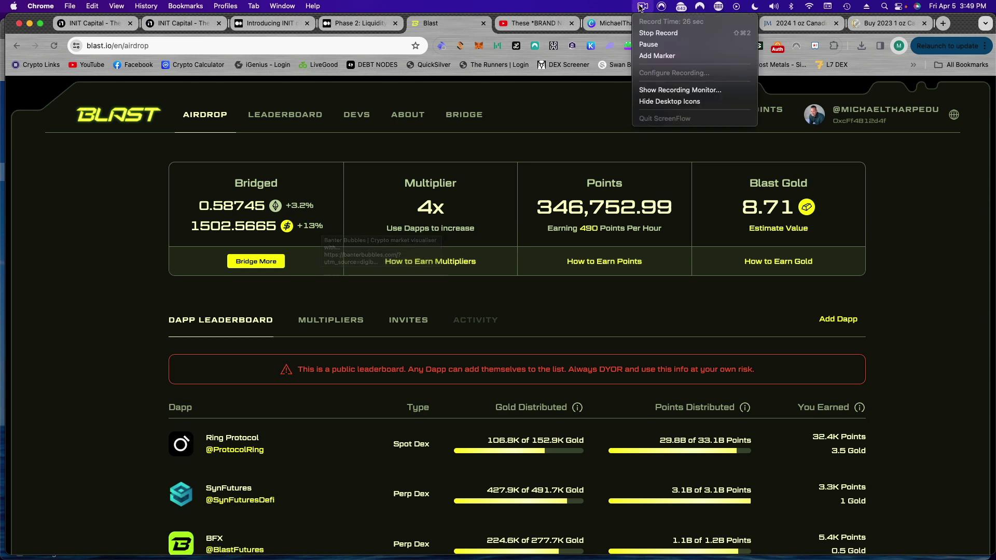
{"action": "left_click", "coordinate": [649, 44]}
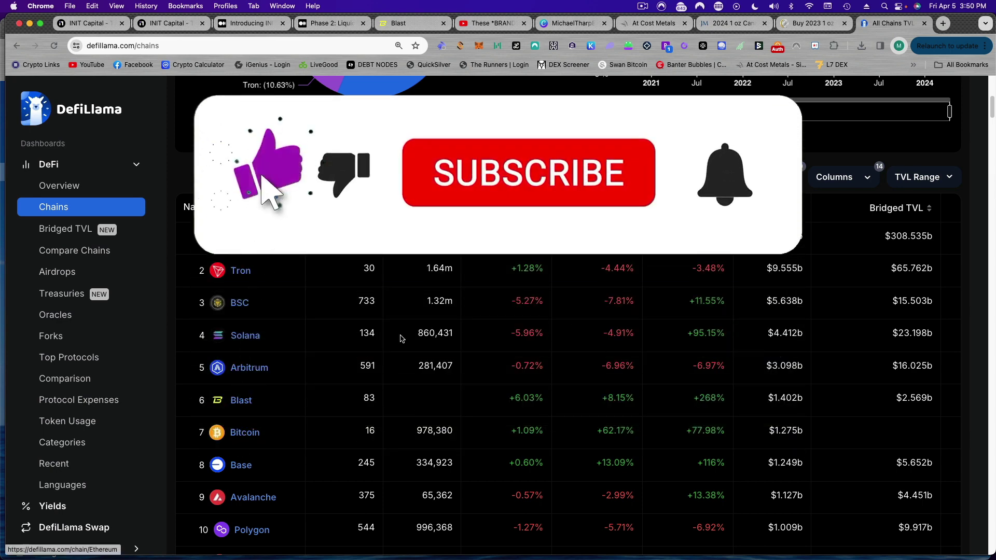
{"action": "scroll", "coordinate": [403, 340], "scroll_direction": "up", "scroll_amount": 5}
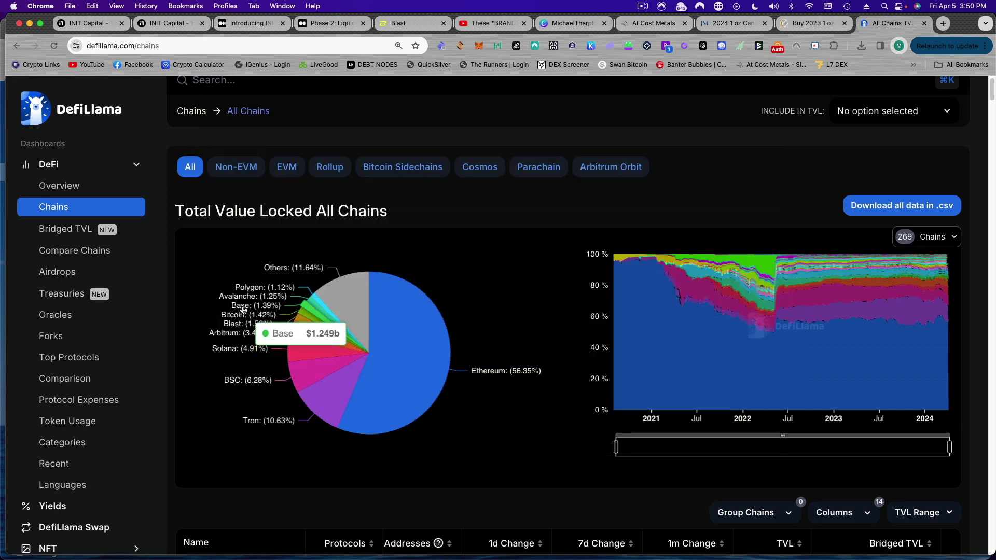
{"action": "mouse_move", "coordinate": [416, 389]}
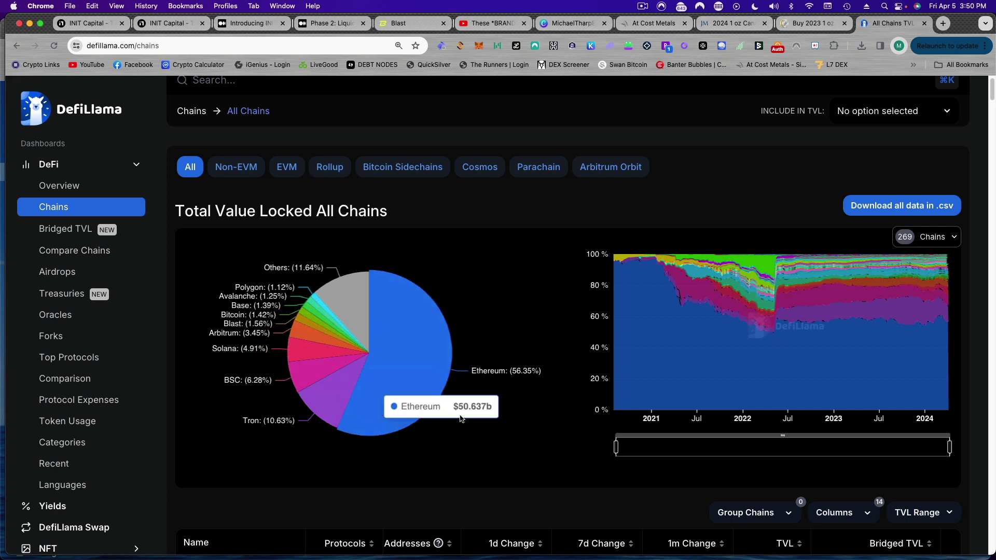
{"action": "scroll", "coordinate": [505, 427], "scroll_direction": "down", "scroll_amount": 5}
{"action": "scroll", "coordinate": [504, 426], "scroll_direction": "down", "scroll_amount": 5}
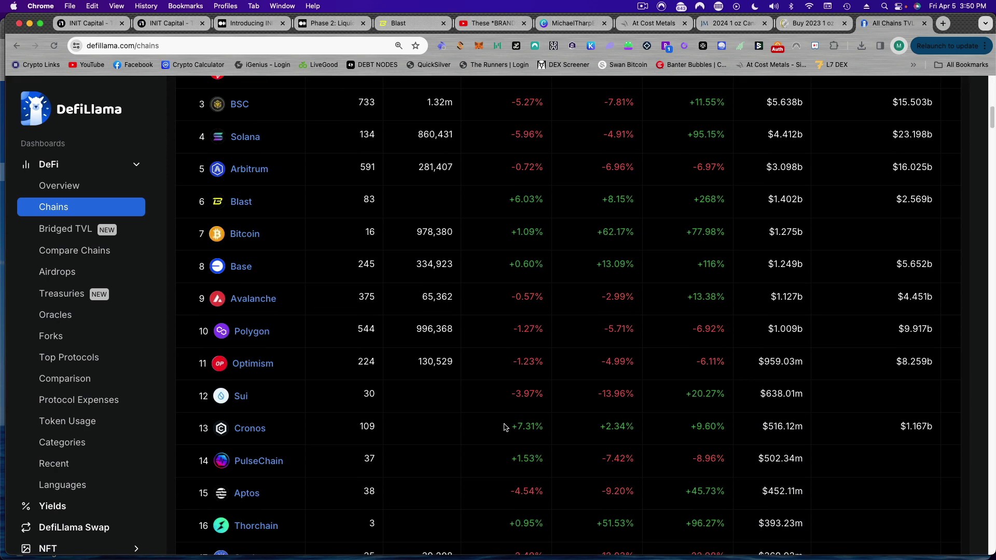
{"action": "scroll", "coordinate": [504, 426], "scroll_direction": "up", "scroll_amount": 3}
{"action": "scroll", "coordinate": [504, 426], "scroll_direction": "up", "scroll_amount": 2}
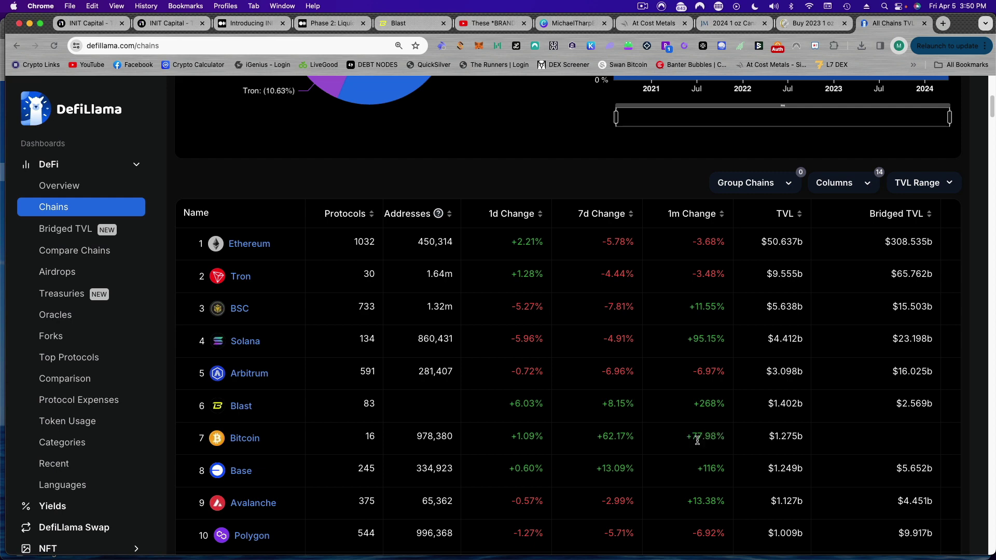
{"action": "scroll", "coordinate": [690, 528], "scroll_direction": "down", "scroll_amount": 3}
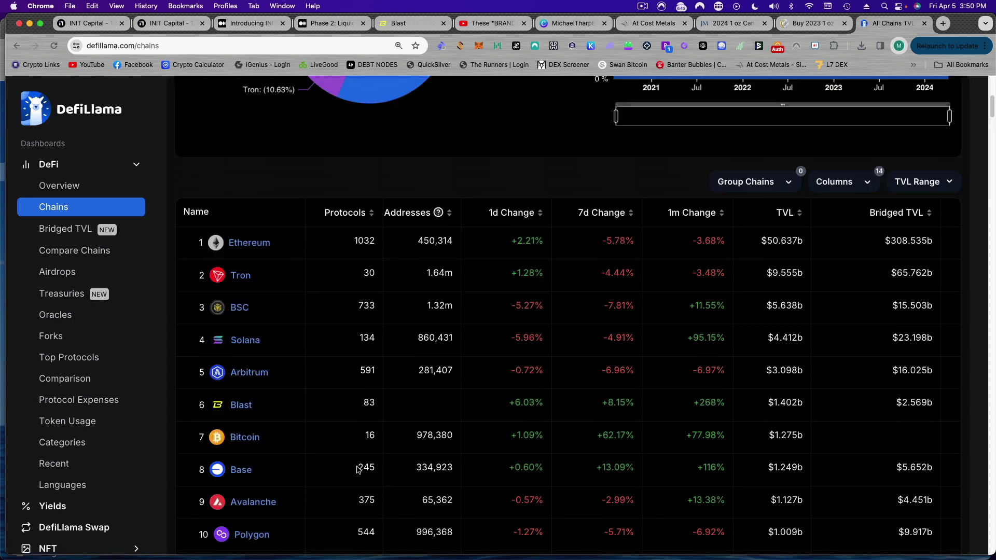
{"action": "scroll", "coordinate": [351, 470], "scroll_direction": "up", "scroll_amount": 5}
{"action": "scroll", "coordinate": [466, 292], "scroll_direction": "up", "scroll_amount": 5}
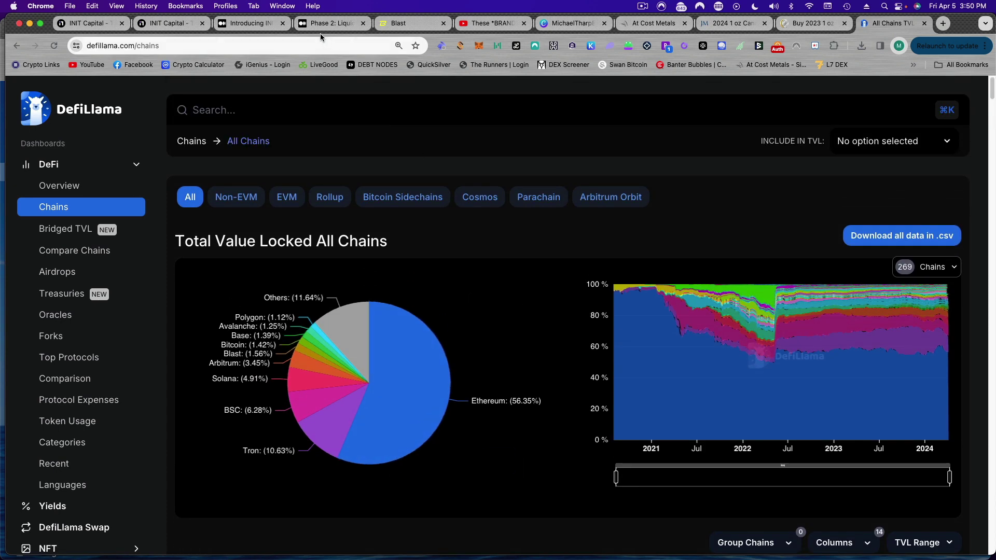
- Show the INIT Capital Liquidity Hook Money Market homepage with market size and total borrow
{"action": "left_click", "coordinate": [404, 24]}
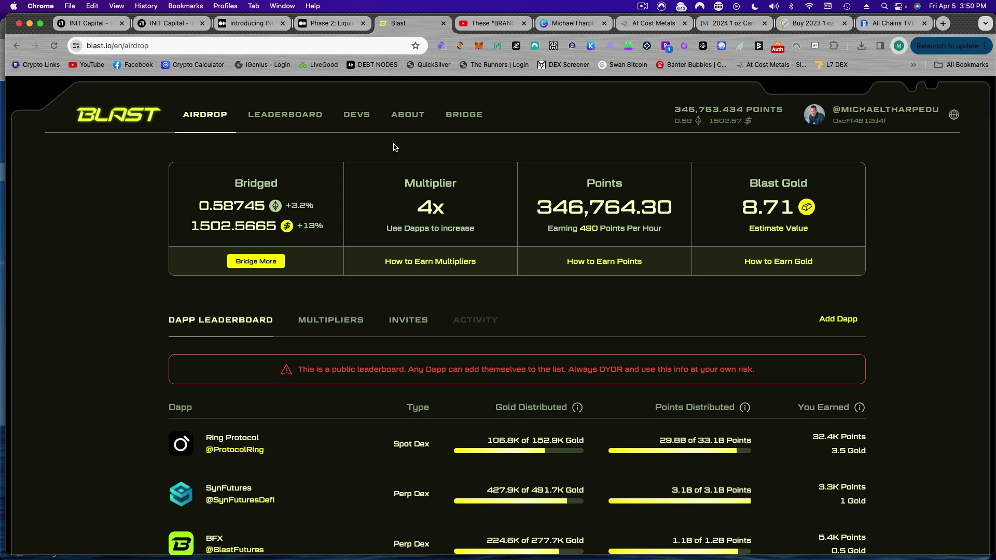
{"action": "left_click", "coordinate": [88, 23]}
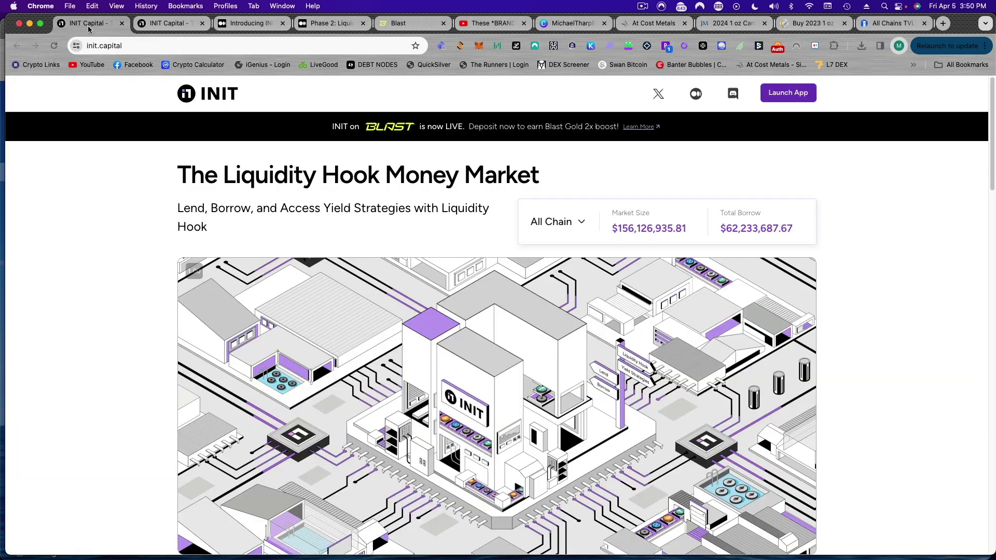
{"action": "left_click", "coordinate": [492, 24]}
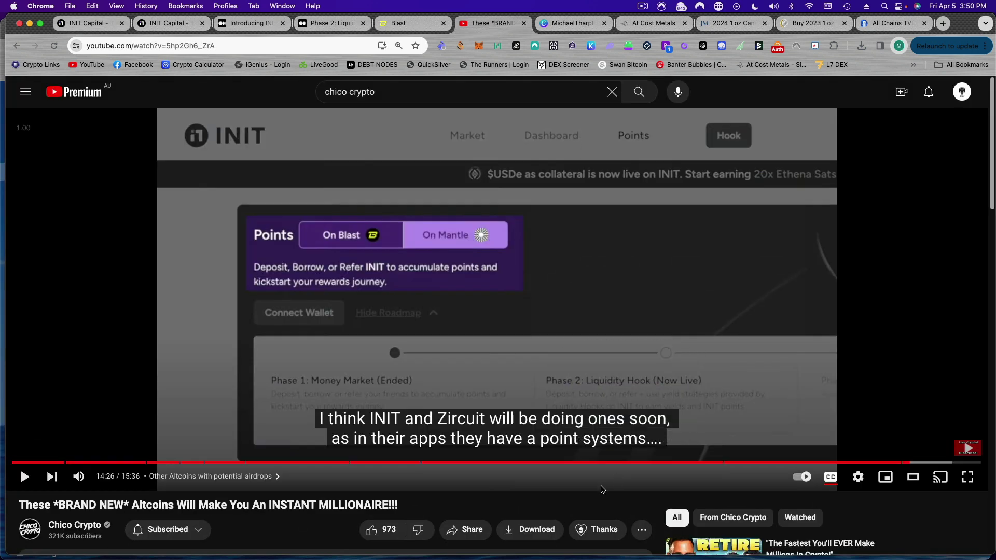
{"action": "scroll", "coordinate": [601, 490], "scroll_direction": "down", "scroll_amount": 2}
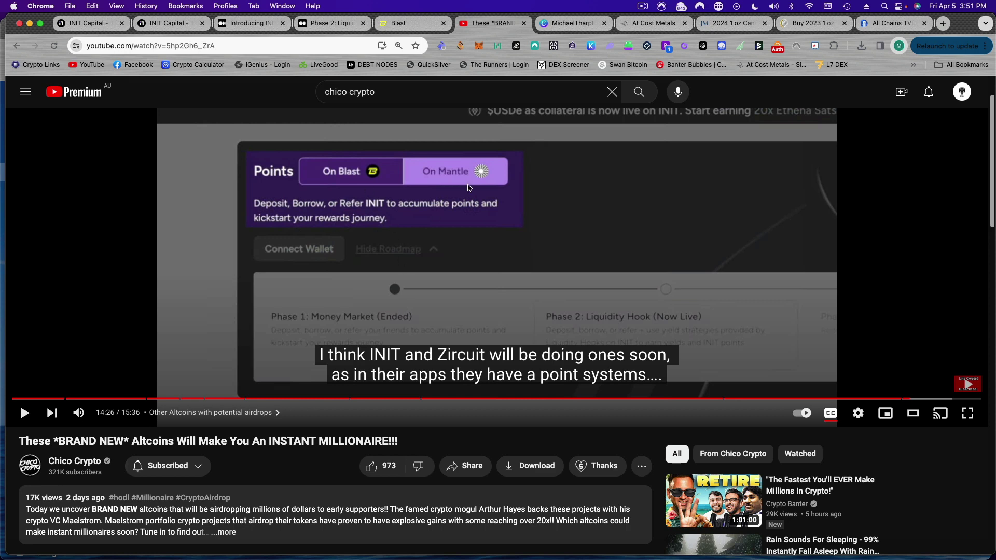
{"action": "left_click", "coordinate": [87, 23]}
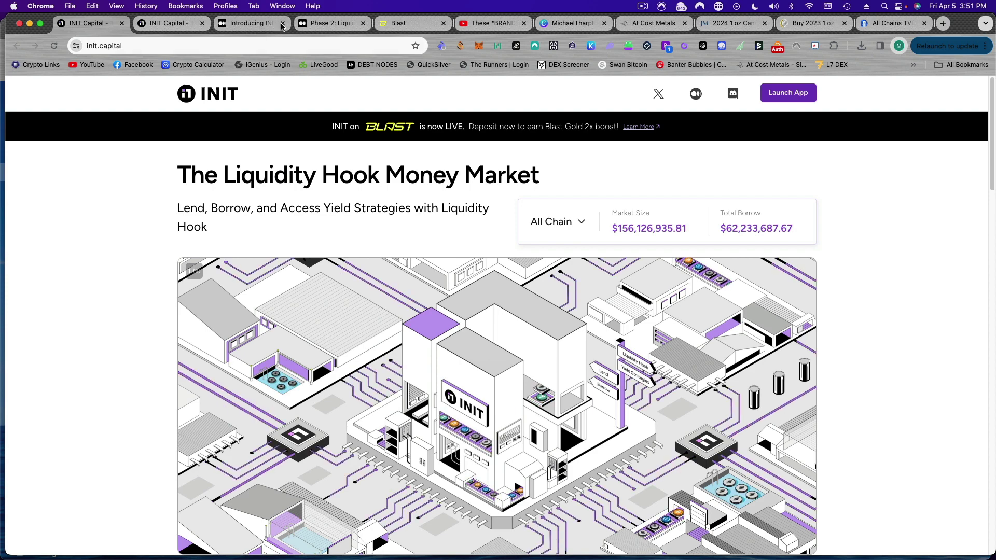
- Return to the Blast airdrop dashboard after the YouTube channel videos open in a new tab
{"action": "left_click", "coordinate": [398, 23]}
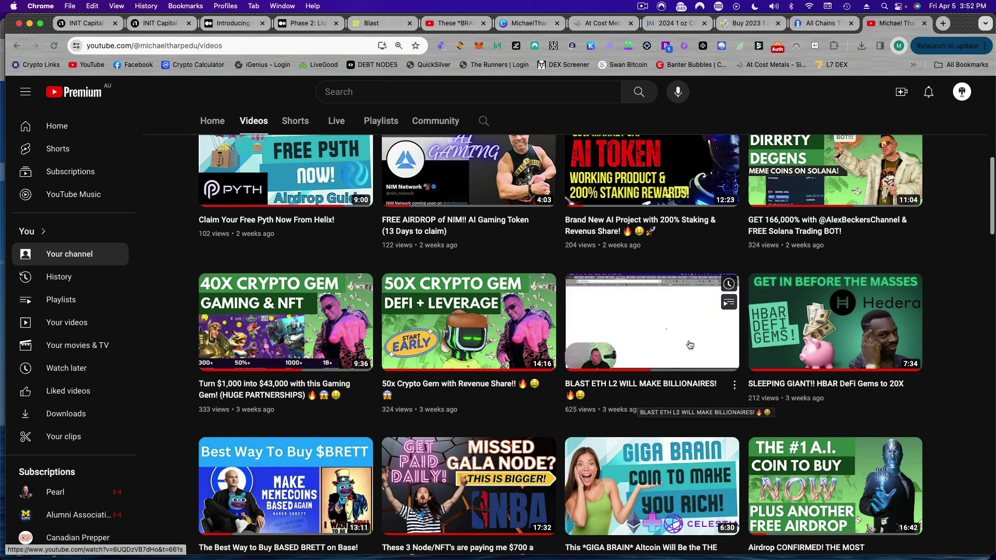
{"action": "left_click", "coordinate": [366, 25]}
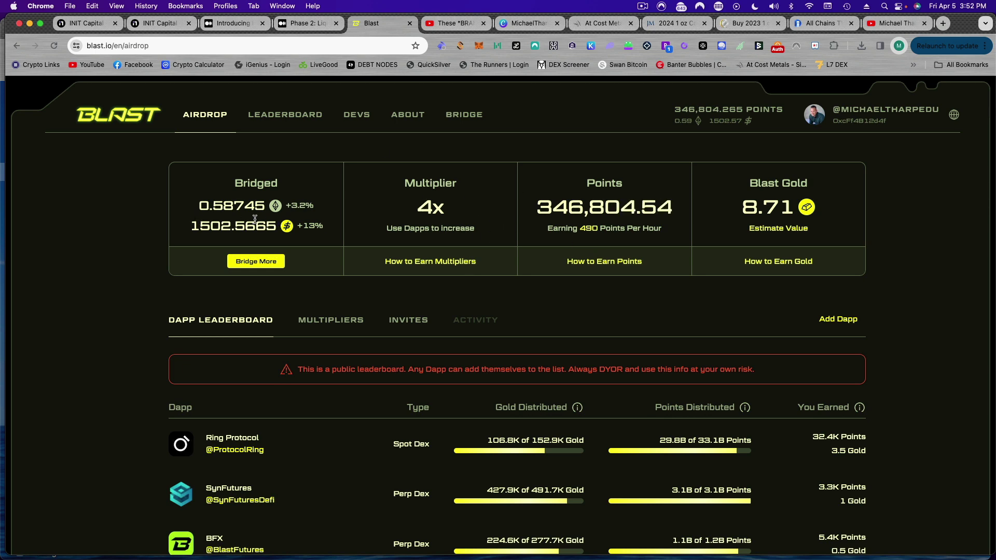
{"action": "left_click", "coordinate": [236, 24]}
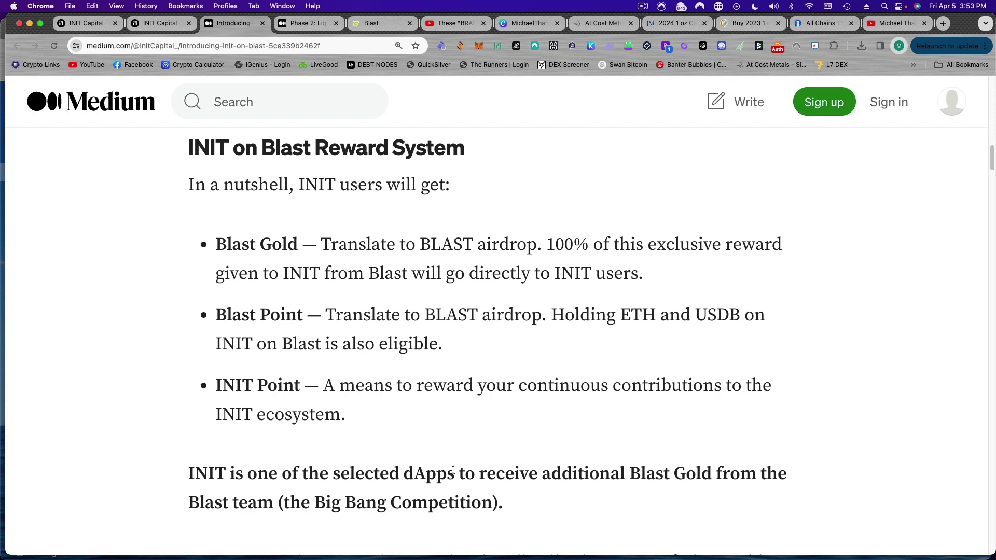
{"action": "scroll", "coordinate": [454, 470], "scroll_direction": "down", "scroll_amount": 2}
{"action": "scroll", "coordinate": [436, 469], "scroll_direction": "down", "scroll_amount": 3}
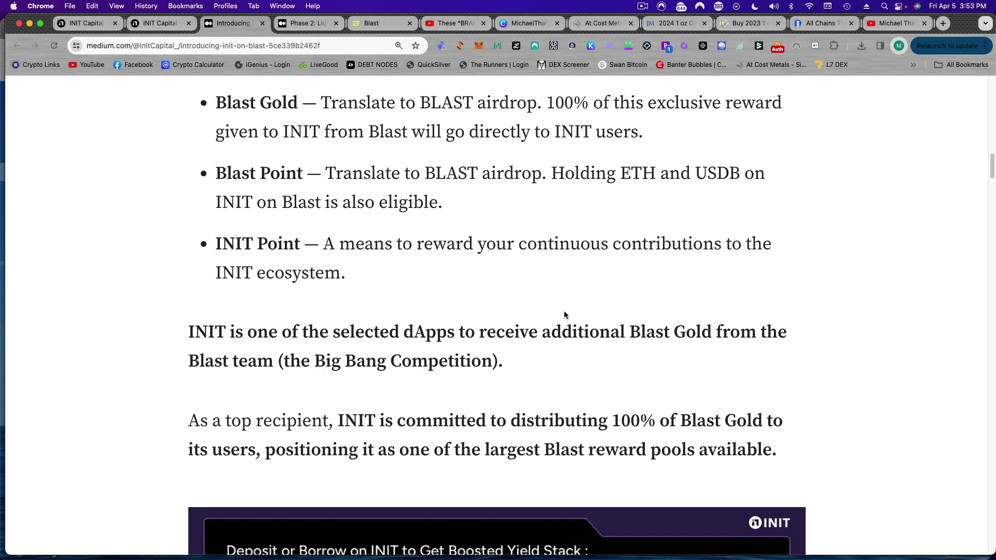
{"action": "left_click", "coordinate": [378, 23]}
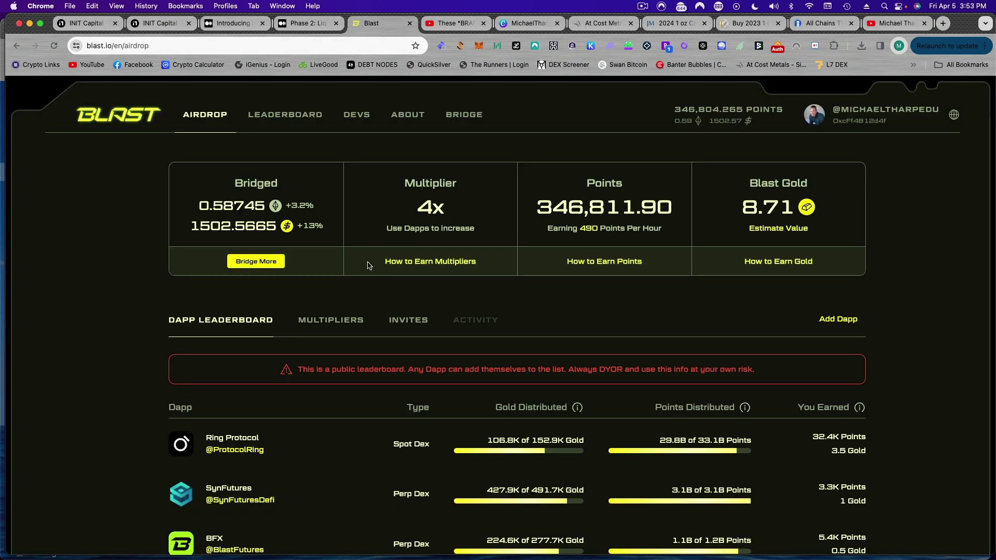
{"action": "scroll", "coordinate": [340, 295], "scroll_direction": "down", "scroll_amount": 3}
{"action": "scroll", "coordinate": [340, 296], "scroll_direction": "down", "scroll_amount": 5}
{"action": "scroll", "coordinate": [340, 296], "scroll_direction": "down", "scroll_amount": 5}
{"action": "scroll", "coordinate": [340, 296], "scroll_direction": "down", "scroll_amount": 5}
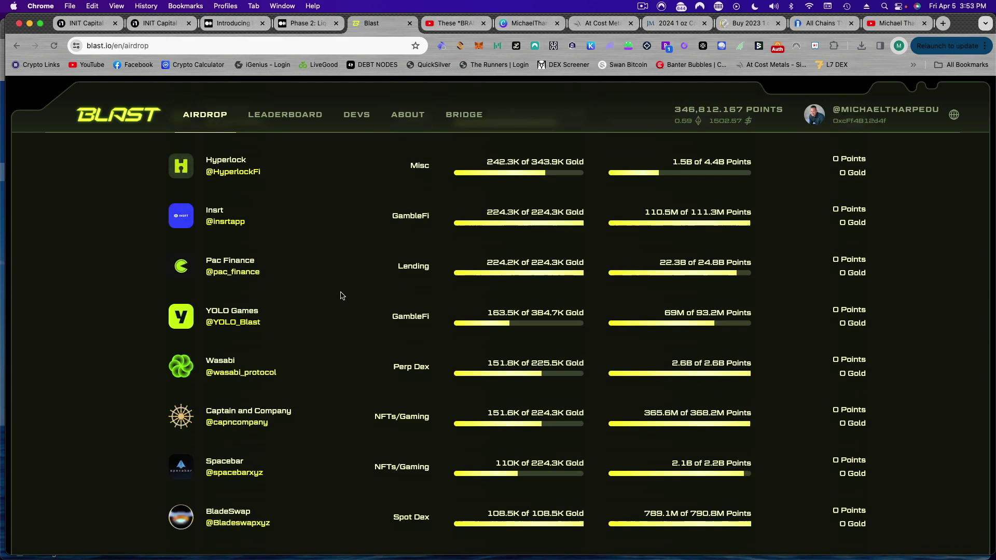
{"action": "scroll", "coordinate": [340, 296], "scroll_direction": "down", "scroll_amount": 3}
{"action": "scroll", "coordinate": [340, 296], "scroll_direction": "down", "scroll_amount": 3}
{"action": "scroll", "coordinate": [340, 296], "scroll_direction": "down", "scroll_amount": 3}
{"action": "scroll", "coordinate": [340, 296], "scroll_direction": "down", "scroll_amount": 4}
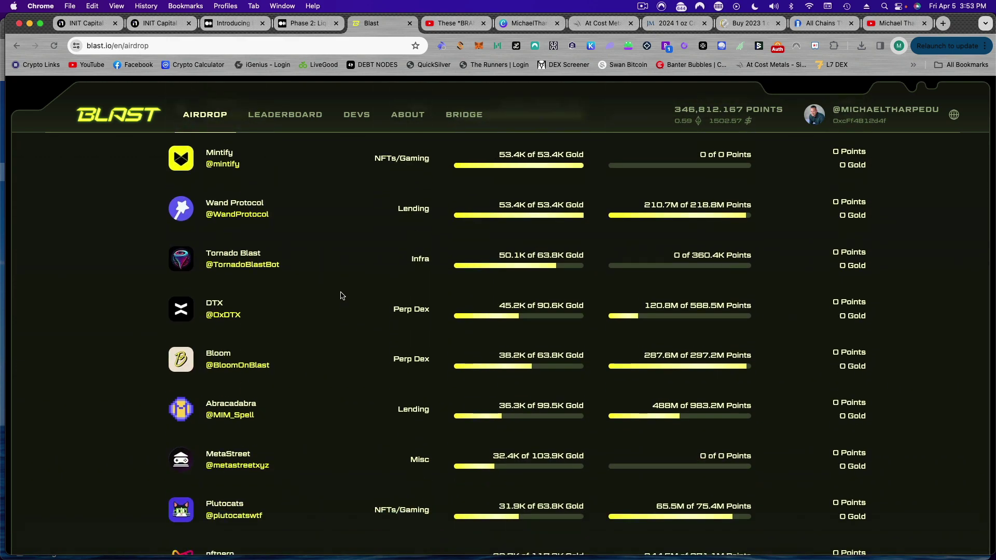
{"action": "scroll", "coordinate": [340, 295], "scroll_direction": "down", "scroll_amount": 5}
{"action": "scroll", "coordinate": [340, 296], "scroll_direction": "down", "scroll_amount": 2}
{"action": "scroll", "coordinate": [340, 296], "scroll_direction": "down", "scroll_amount": 4}
{"action": "scroll", "coordinate": [341, 297], "scroll_direction": "down", "scroll_amount": 3}
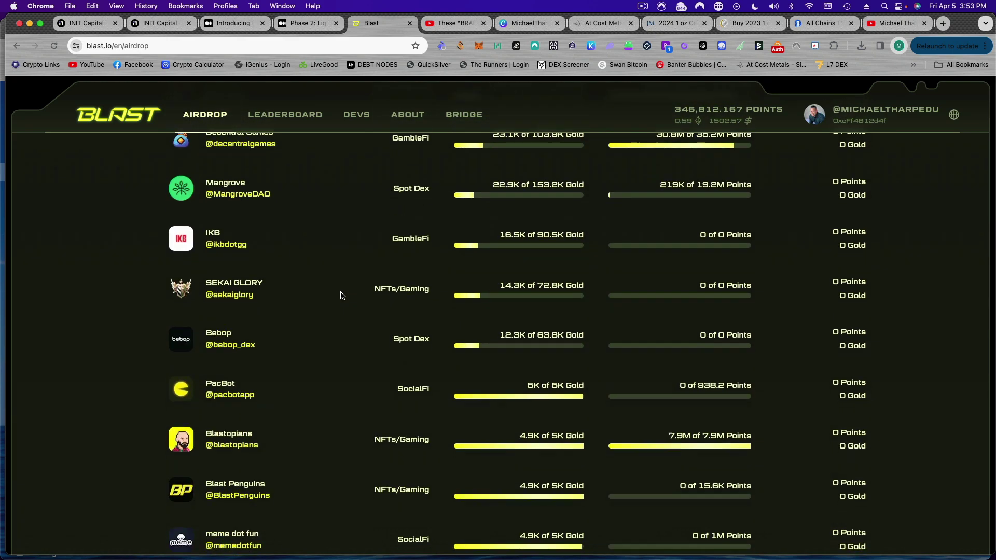
{"action": "scroll", "coordinate": [340, 296], "scroll_direction": "down", "scroll_amount": 3}
{"action": "scroll", "coordinate": [340, 296], "scroll_direction": "down", "scroll_amount": 3}
{"action": "scroll", "coordinate": [339, 296], "scroll_direction": "down", "scroll_amount": 3}
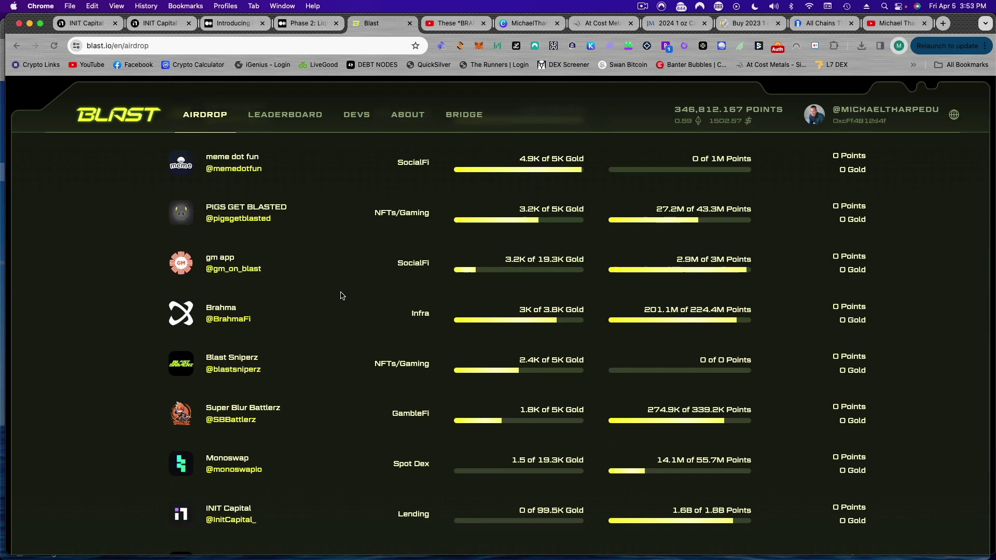
{"action": "scroll", "coordinate": [340, 297], "scroll_direction": "down", "scroll_amount": 2}
{"action": "scroll", "coordinate": [340, 296], "scroll_direction": "down", "scroll_amount": 2}
{"action": "scroll", "coordinate": [340, 296], "scroll_direction": "down", "scroll_amount": 1}
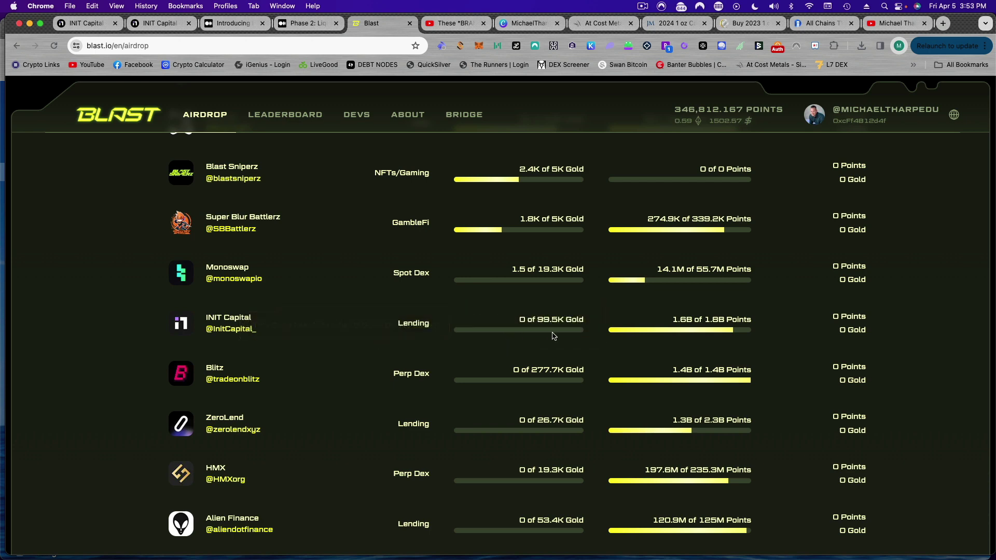
{"action": "mouse_move", "coordinate": [518, 521]}
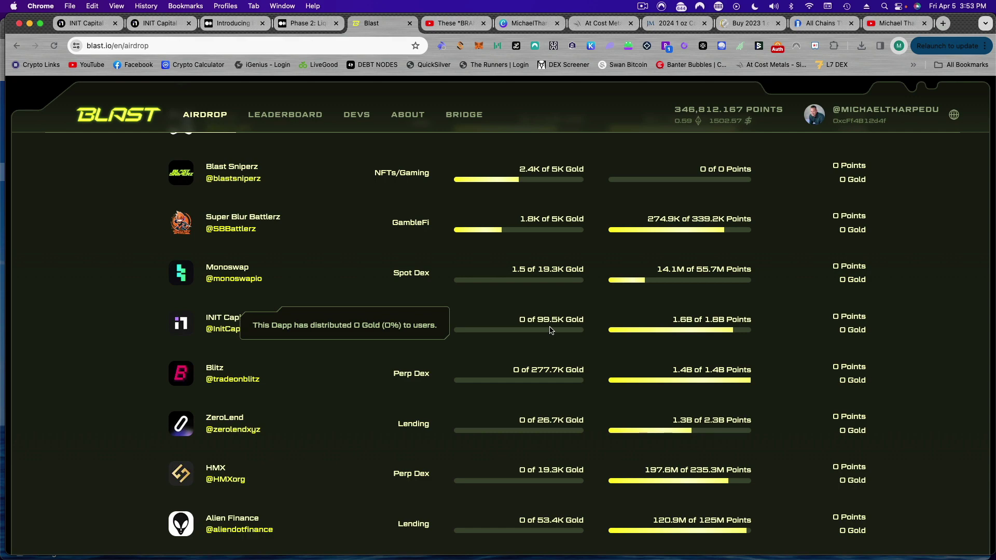
{"action": "scroll", "coordinate": [549, 330], "scroll_direction": "up", "scroll_amount": 10}
{"action": "scroll", "coordinate": [549, 330], "scroll_direction": "up", "scroll_amount": 10}
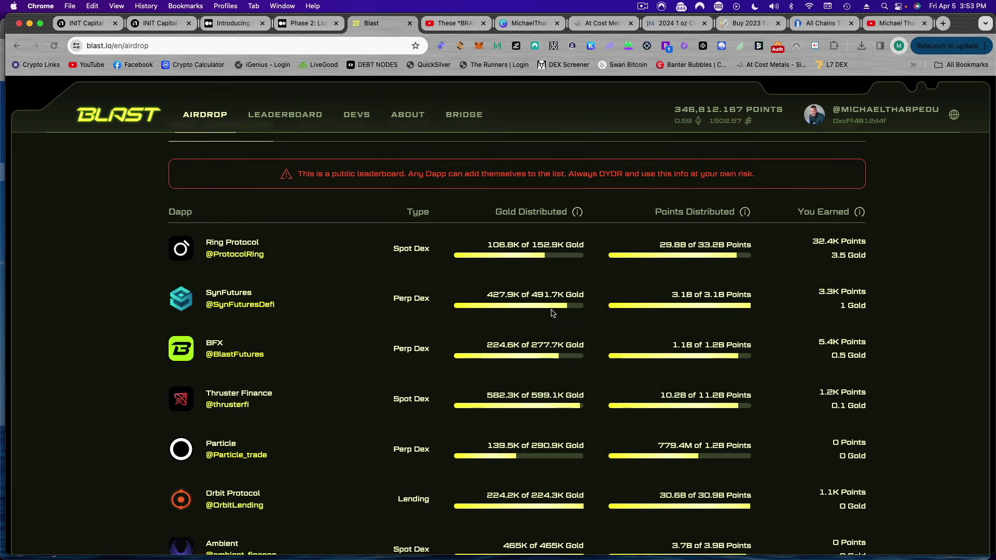
{"action": "scroll", "coordinate": [554, 324], "scroll_direction": "down", "scroll_amount": 3}
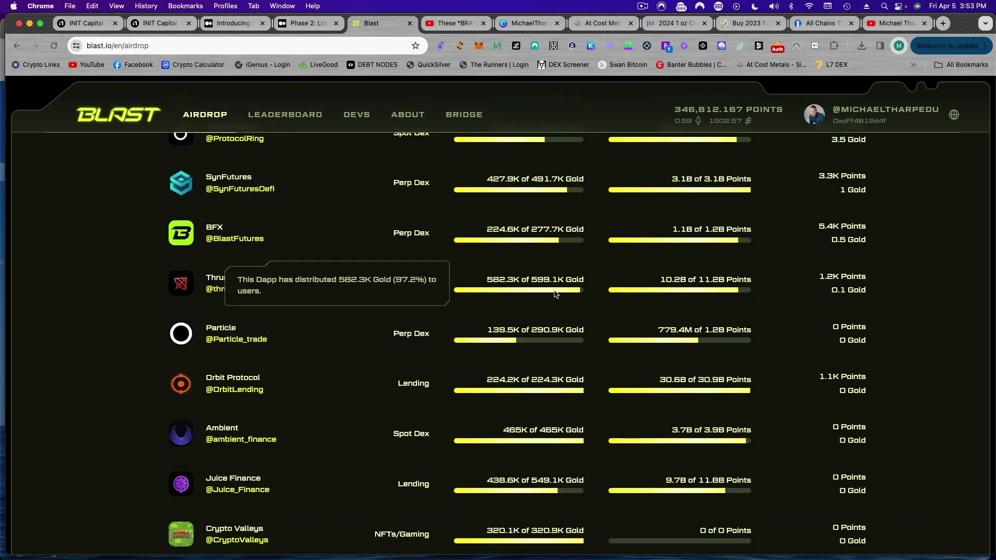
- Review the Phase 2 Liquidity Hook article's points examples, then return to INIT Capital points
{"action": "left_click", "coordinate": [310, 24]}
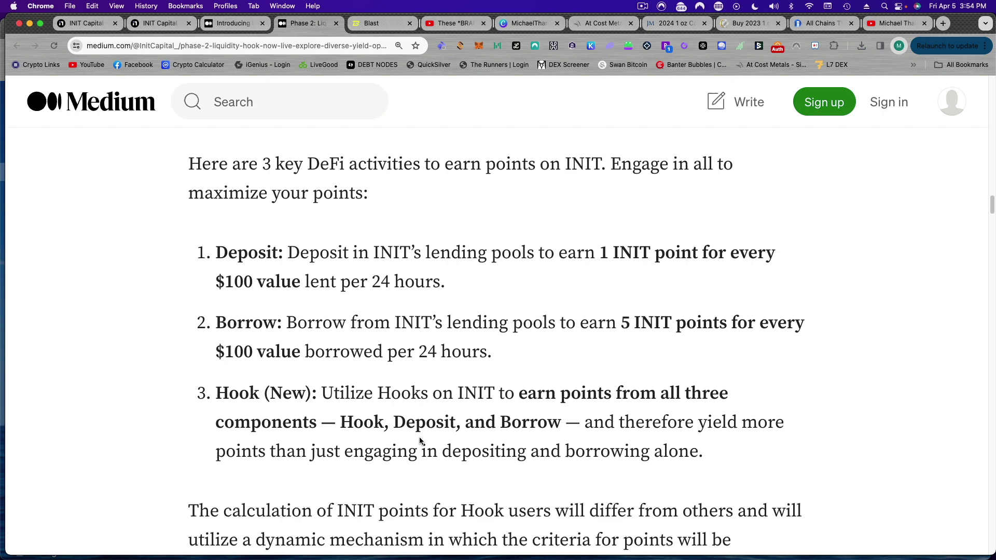
{"action": "scroll", "coordinate": [536, 437], "scroll_direction": "down", "scroll_amount": 4}
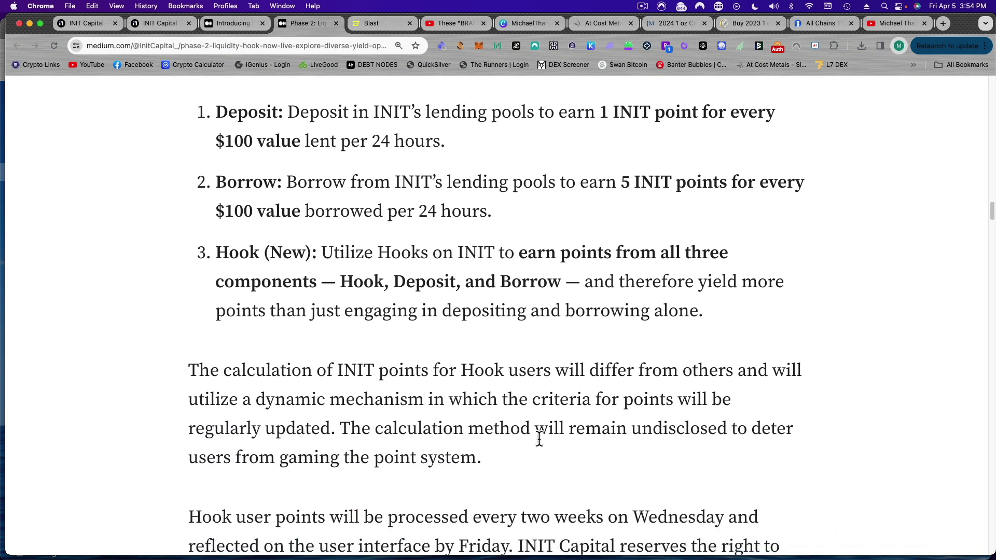
{"action": "scroll", "coordinate": [519, 436], "scroll_direction": "down", "scroll_amount": 1}
{"action": "scroll", "coordinate": [517, 433], "scroll_direction": "down", "scroll_amount": 4}
{"action": "scroll", "coordinate": [517, 434], "scroll_direction": "down", "scroll_amount": 4}
{"action": "scroll", "coordinate": [517, 434], "scroll_direction": "down", "scroll_amount": 2}
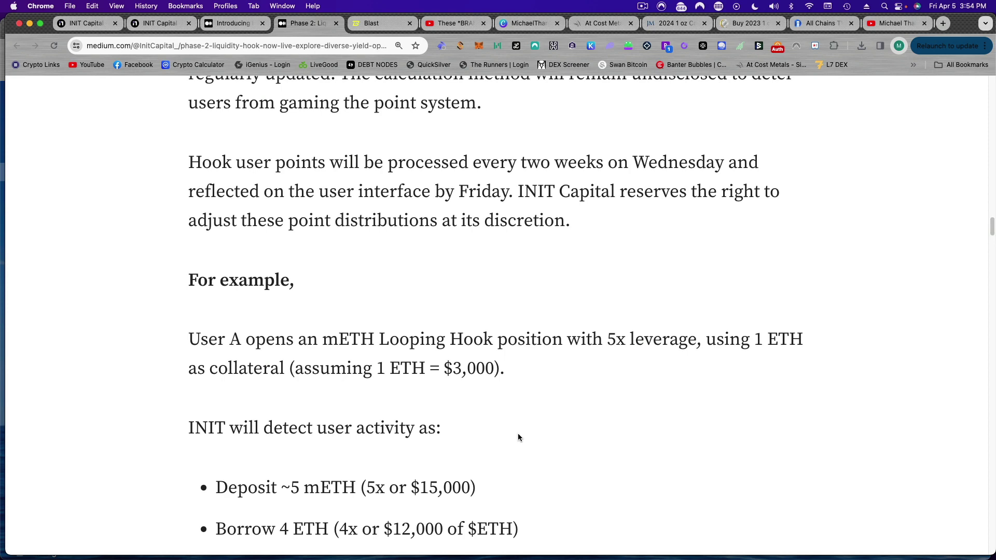
{"action": "scroll", "coordinate": [518, 433], "scroll_direction": "down", "scroll_amount": 2}
{"action": "scroll", "coordinate": [517, 433], "scroll_direction": "down", "scroll_amount": 1}
{"action": "scroll", "coordinate": [518, 433], "scroll_direction": "down", "scroll_amount": 2}
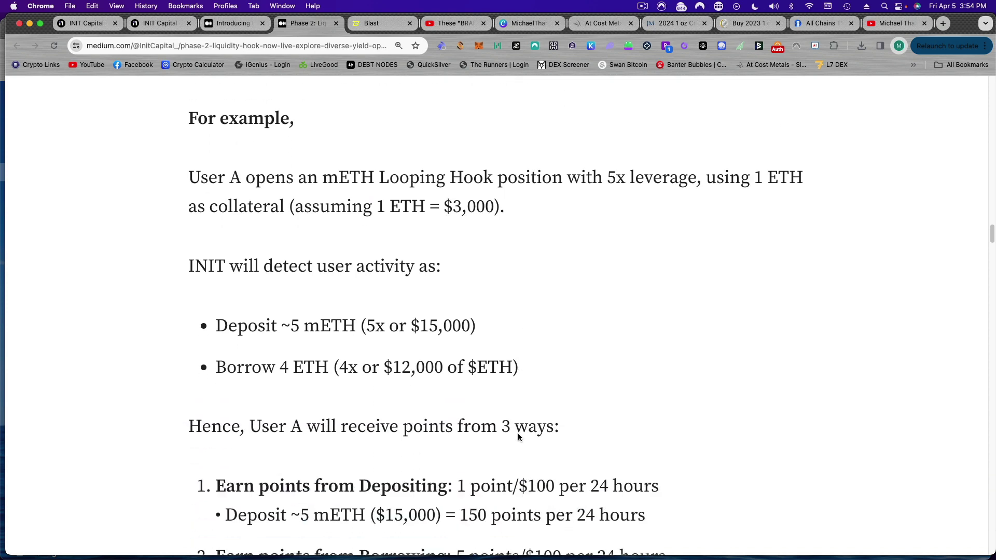
{"action": "scroll", "coordinate": [517, 433], "scroll_direction": "down", "scroll_amount": 3}
{"action": "scroll", "coordinate": [518, 433], "scroll_direction": "down", "scroll_amount": 2}
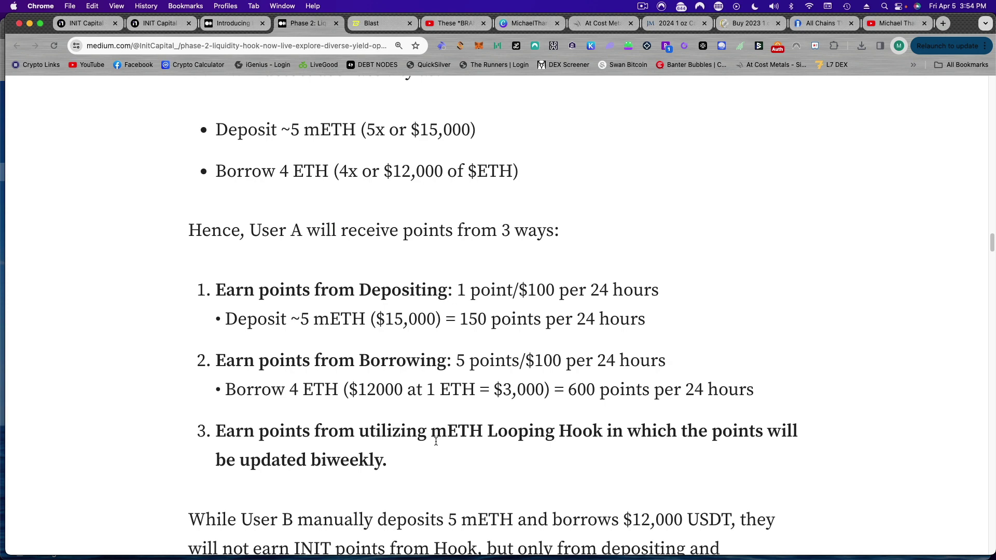
{"action": "scroll", "coordinate": [453, 442], "scroll_direction": "down", "scroll_amount": 4}
{"action": "scroll", "coordinate": [453, 443], "scroll_direction": "down", "scroll_amount": 1}
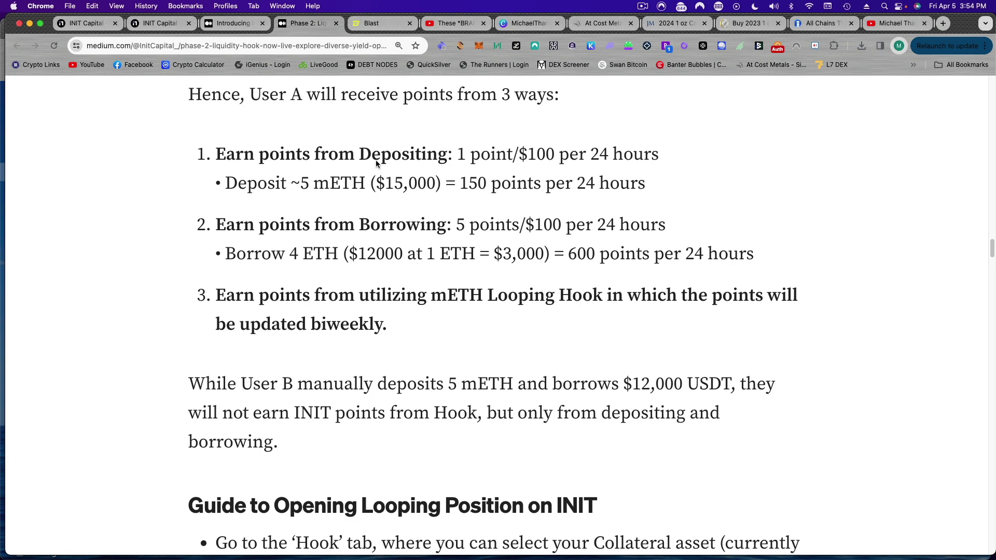
{"action": "left_click", "coordinate": [155, 23]}
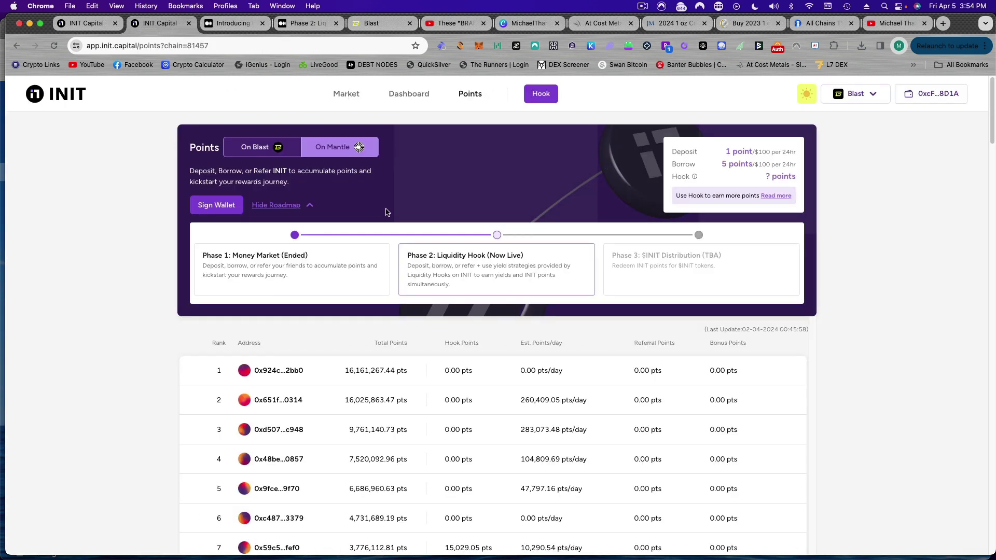
- Show the Blast market list of ETH, USDB and ezETH from the Market nav
{"action": "left_click", "coordinate": [347, 96]}
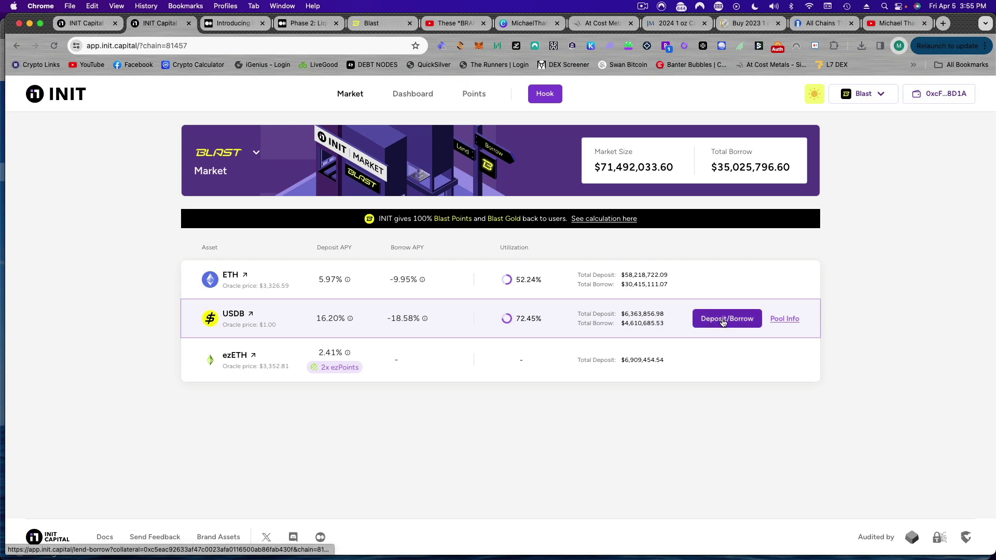
- Enter a 301 USDB deposit on the USDB row, projecting 254.18 points per day
{"action": "left_click", "coordinate": [722, 321]}
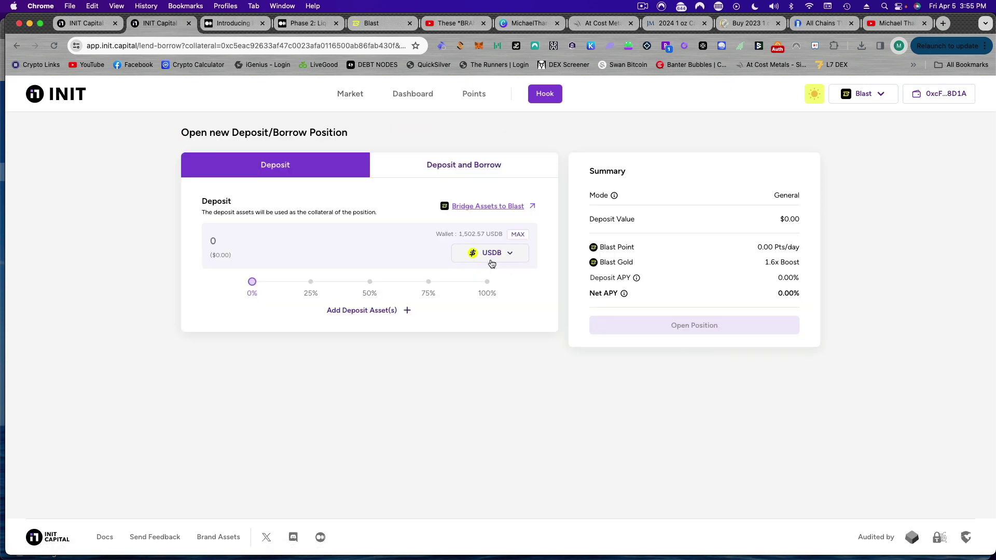
{"action": "left_click", "coordinate": [258, 244]}
{"action": "type", "text": "3"}
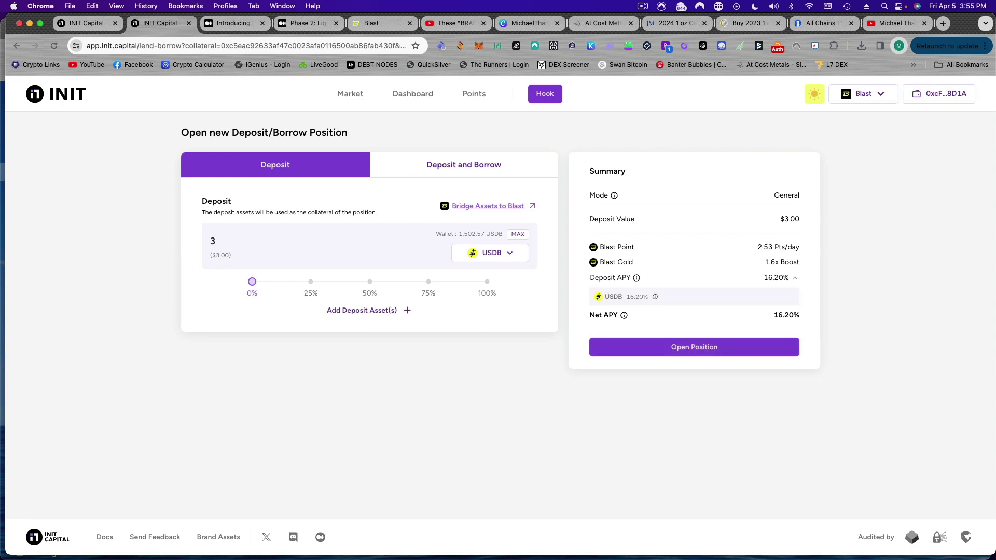
{"action": "type", "text": "01"}
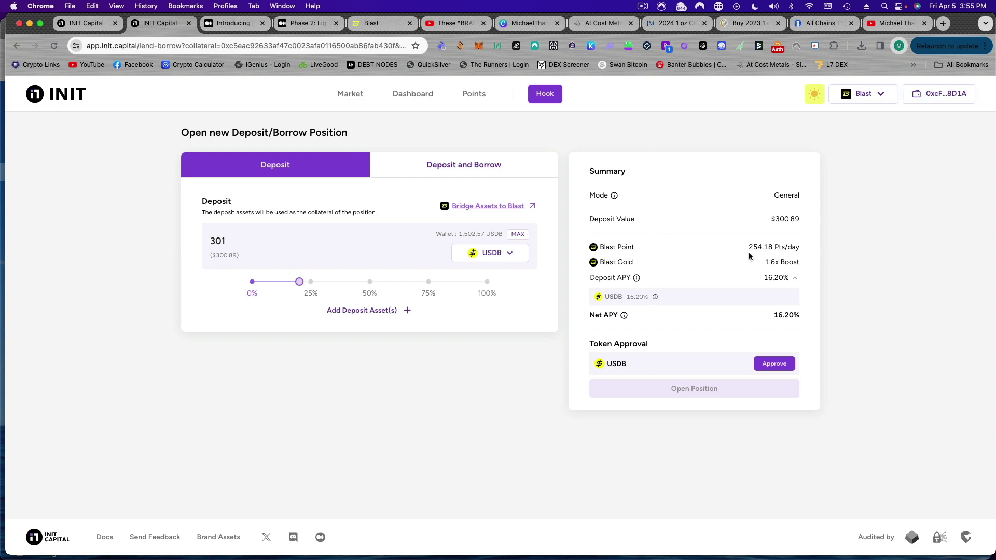
{"action": "left_click_drag", "start_coordinate": [746, 248], "coordinate": [799, 250]}
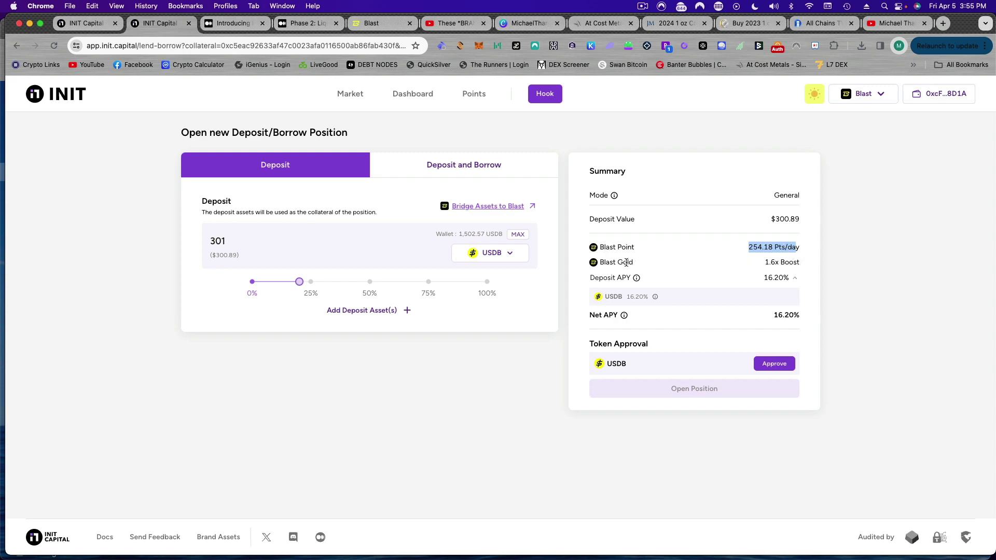
- Approve and sign in Rabby the 301 USDB spending allowance for INIT Capital
{"action": "left_click", "coordinate": [779, 367]}
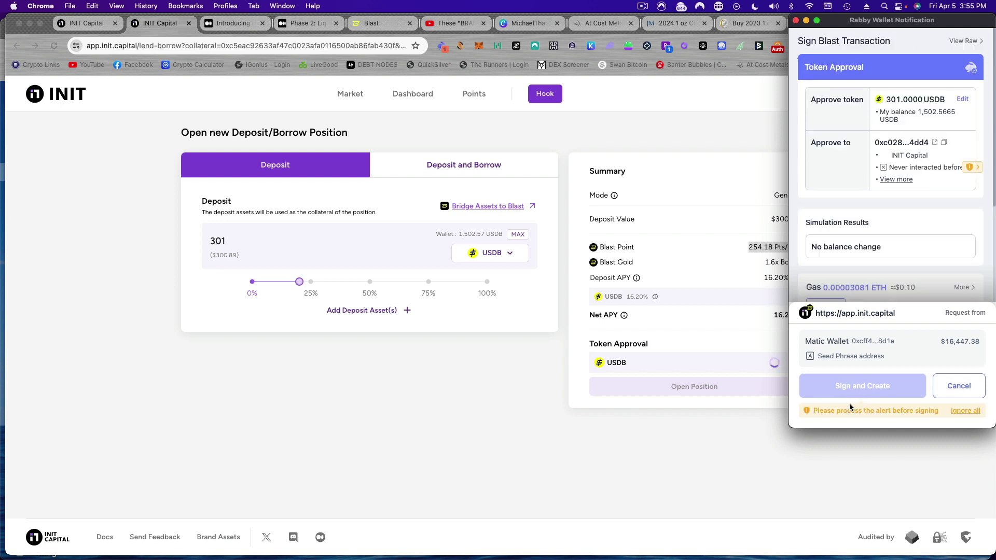
{"action": "left_click", "coordinate": [964, 411]}
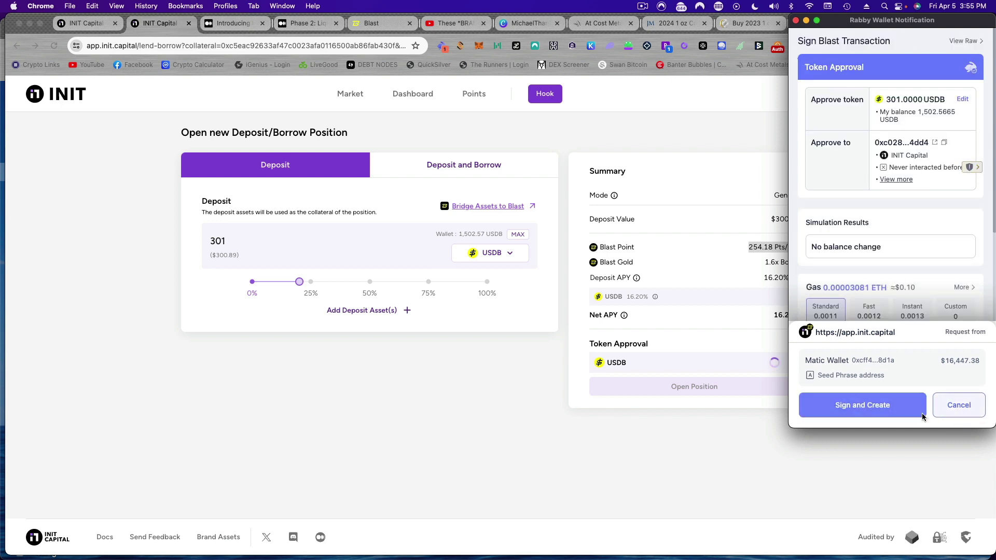
{"action": "left_click", "coordinate": [843, 404]}
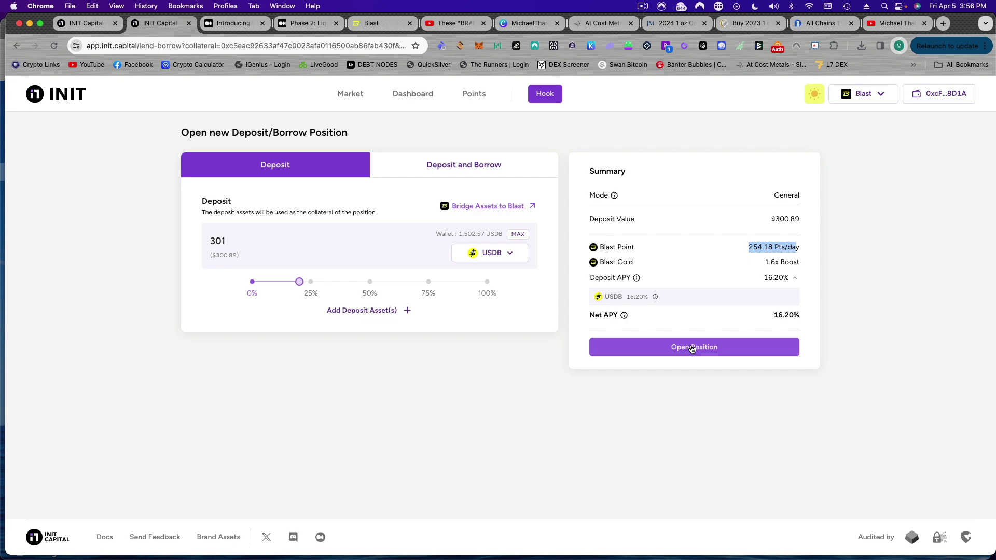
- Return to the Blast market list showing $71.49M market size and $35.02M total borrow
{"action": "left_click", "coordinate": [350, 93]}
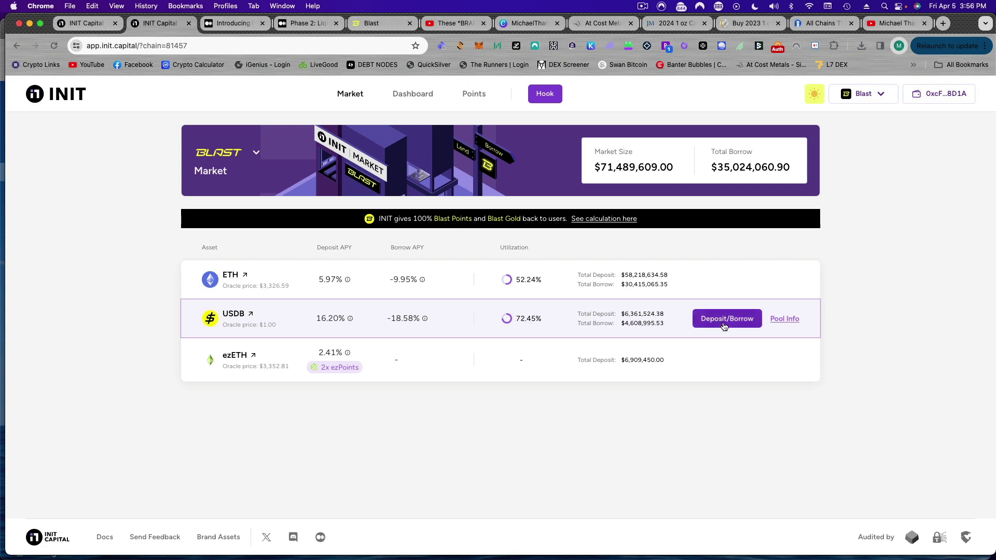
- Check the dashboard, which lists $0 supply and no open positions yet
{"action": "left_click", "coordinate": [411, 98]}
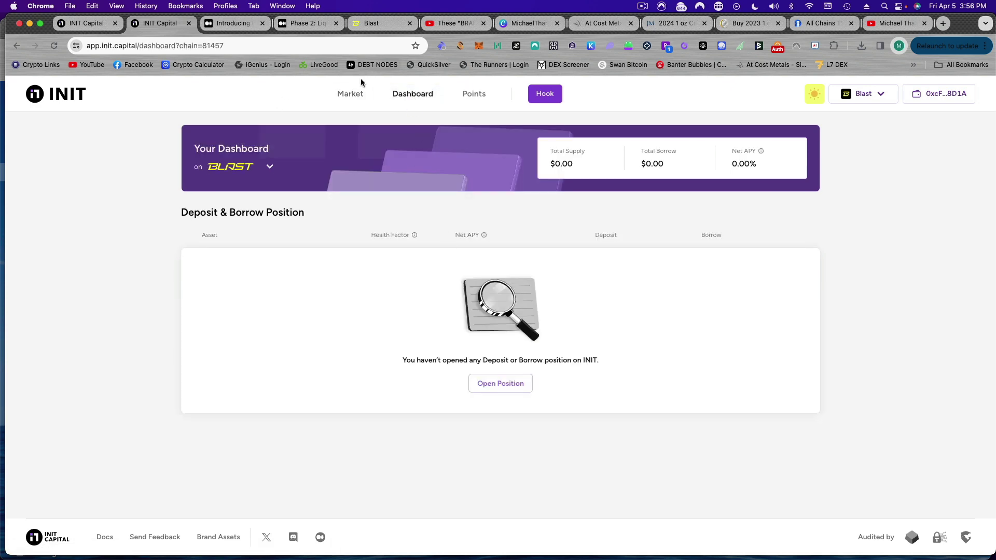
- Start a new USDB deposit position from the market list with the amount trimmed to 301
{"action": "left_click", "coordinate": [350, 94]}
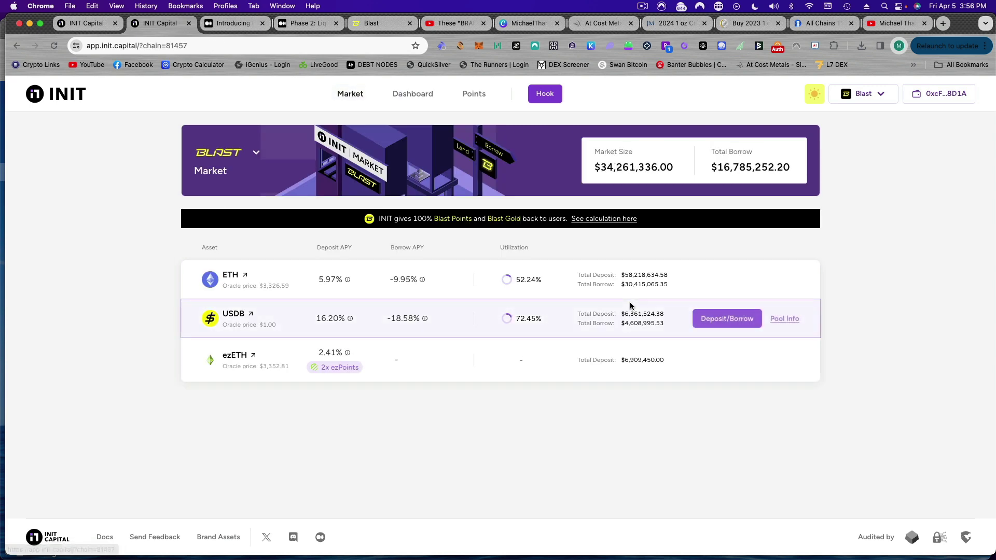
{"action": "left_click", "coordinate": [727, 318]}
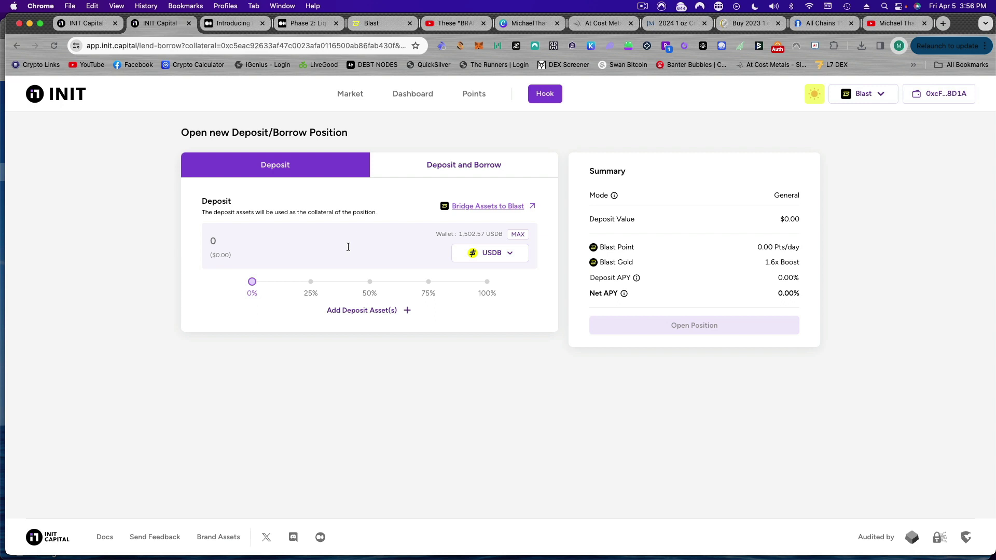
{"action": "type", "text": "3"}
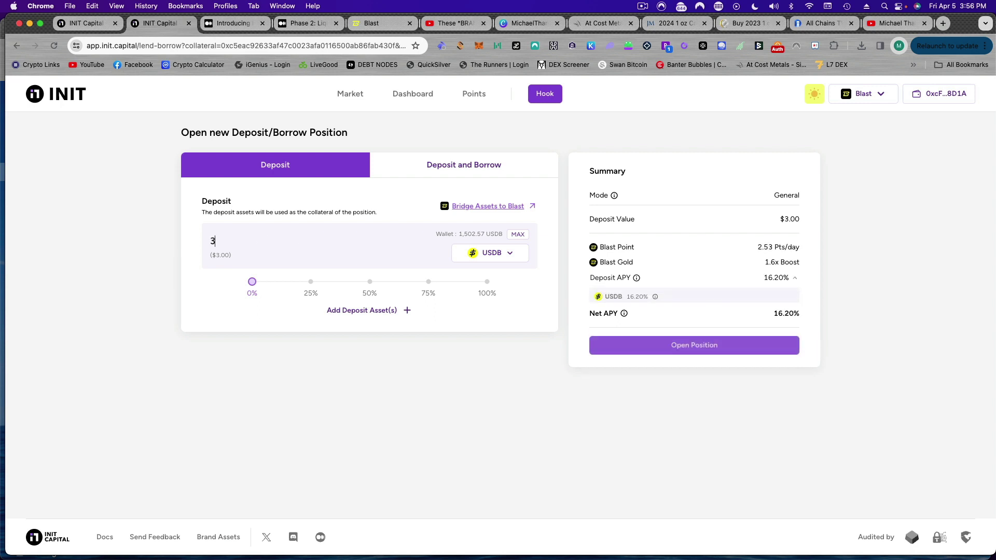
{"action": "type", "text": "00"}
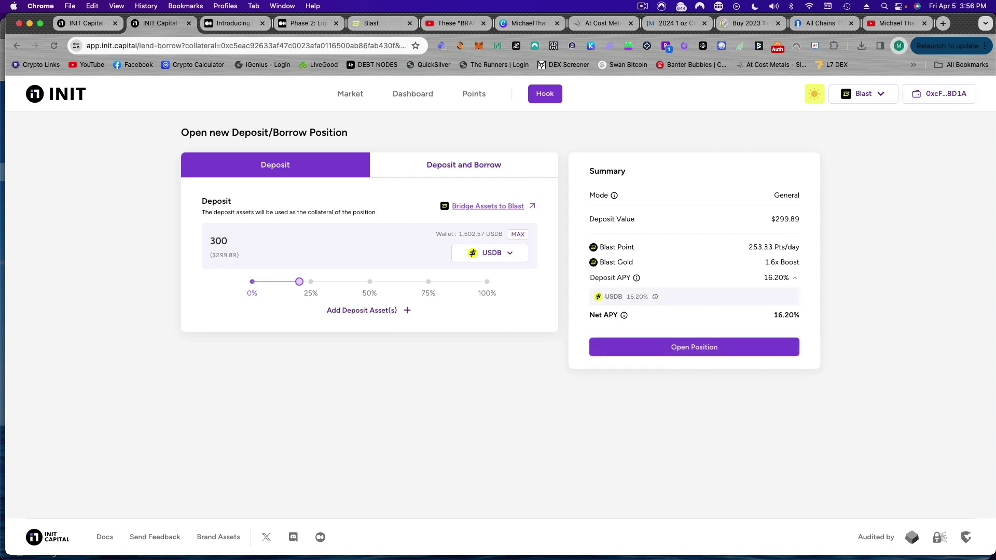
{"action": "key", "text": "BackSpace"}
{"action": "type", "text": "01"}
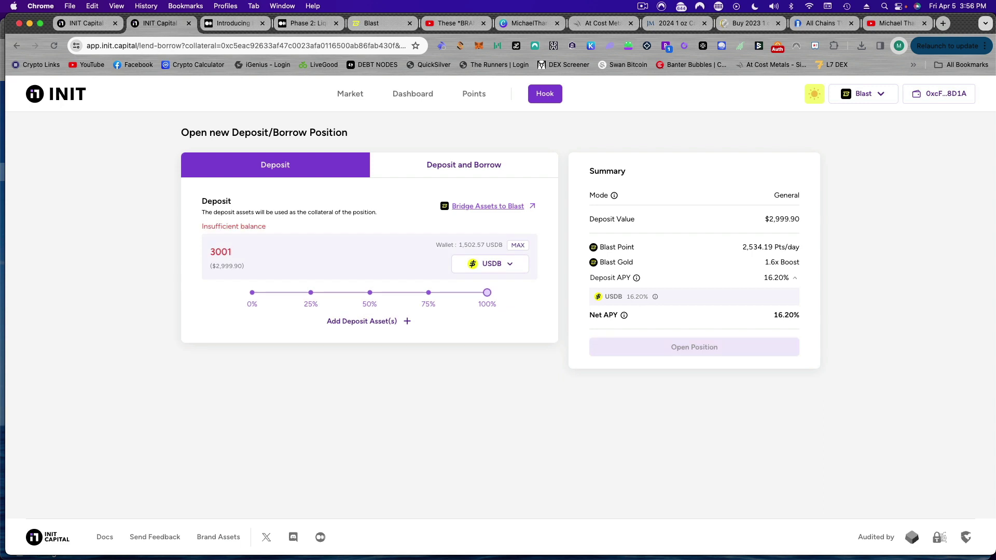
{"action": "key", "text": "BackSpace"}
{"action": "key", "text": "BackSpace"}
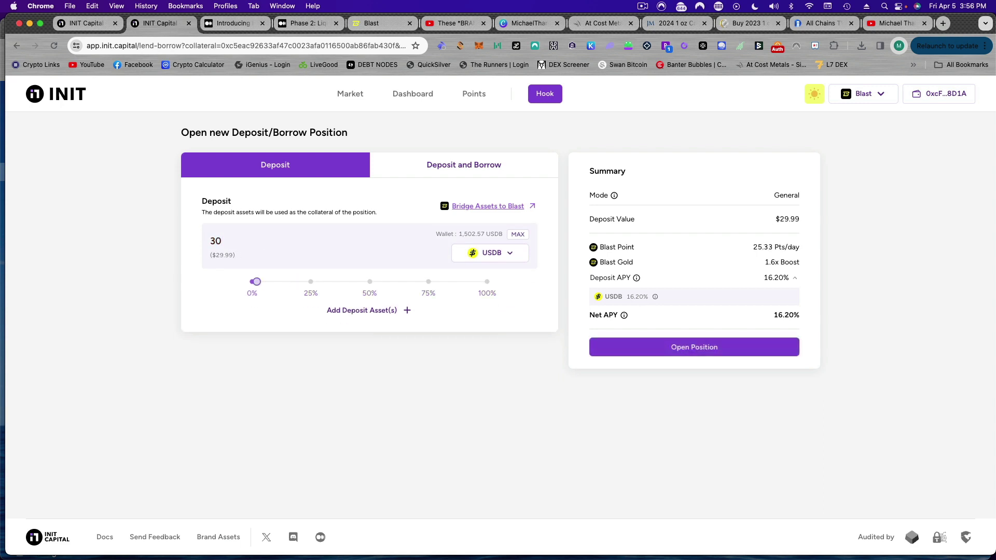
{"action": "type", "text": "1"}
- Open the 301 USDB position and sign it in Rabby, now listed at $300.89 earning 16.20% APY
{"action": "left_click", "coordinate": [694, 348]}
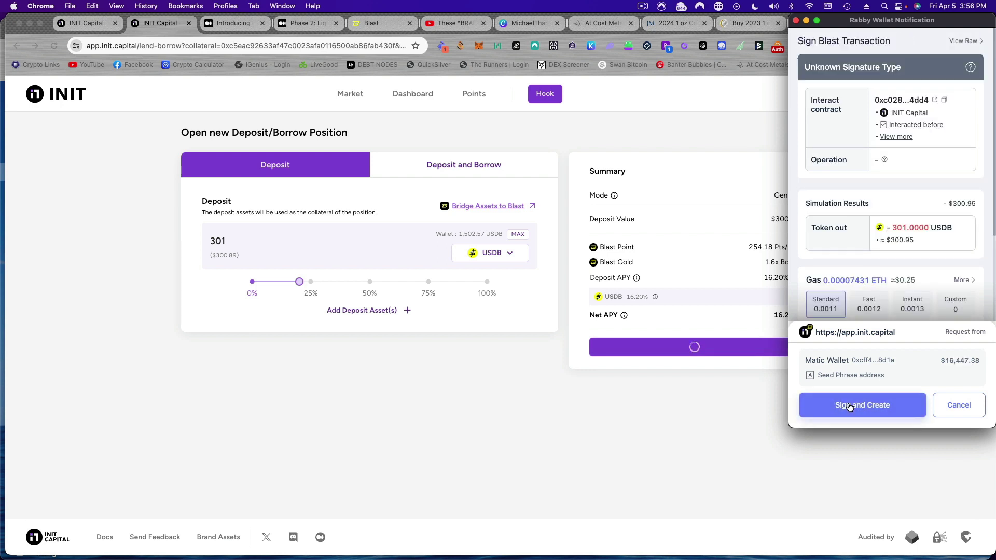
{"action": "left_click", "coordinate": [849, 406]}
{"action": "left_click", "coordinate": [848, 404]}
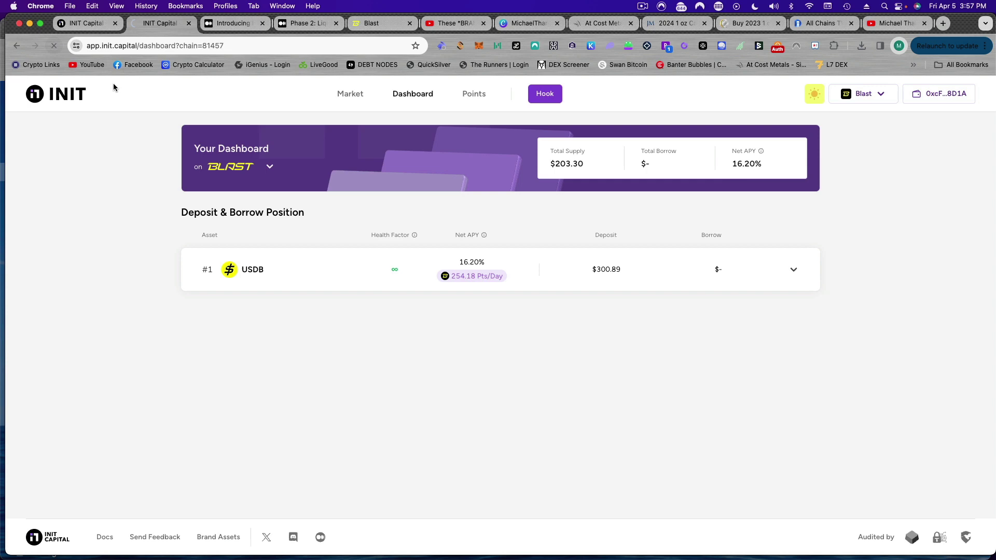
- From the Market list, start a new Deposit and Borrow position with 202 USDB collateral
{"action": "left_click", "coordinate": [59, 94]}
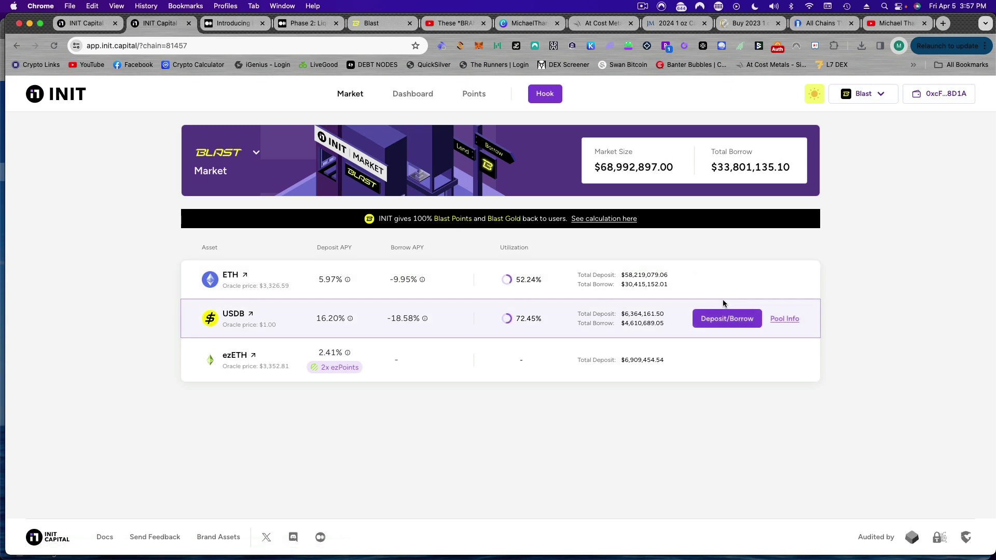
{"action": "left_click", "coordinate": [723, 300]}
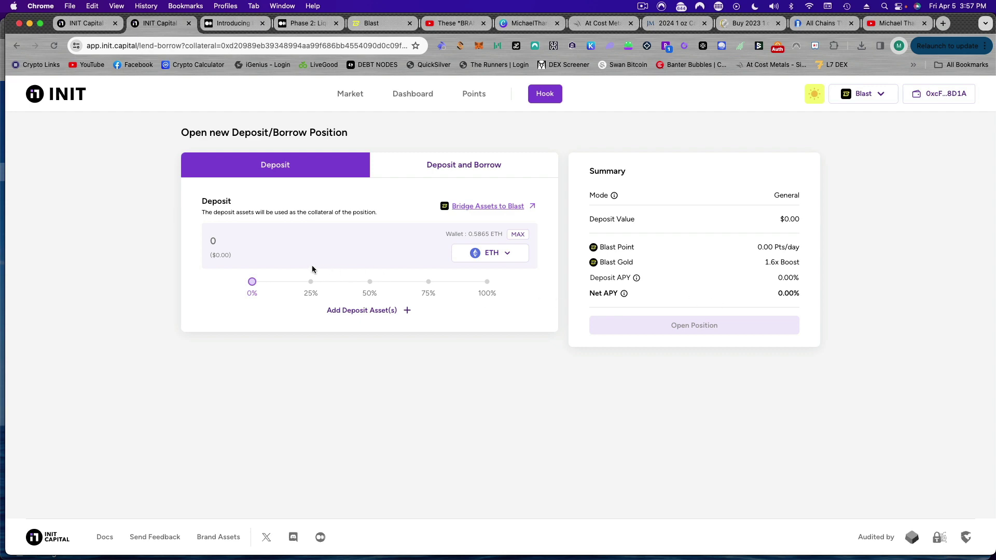
{"action": "left_click", "coordinate": [475, 165]}
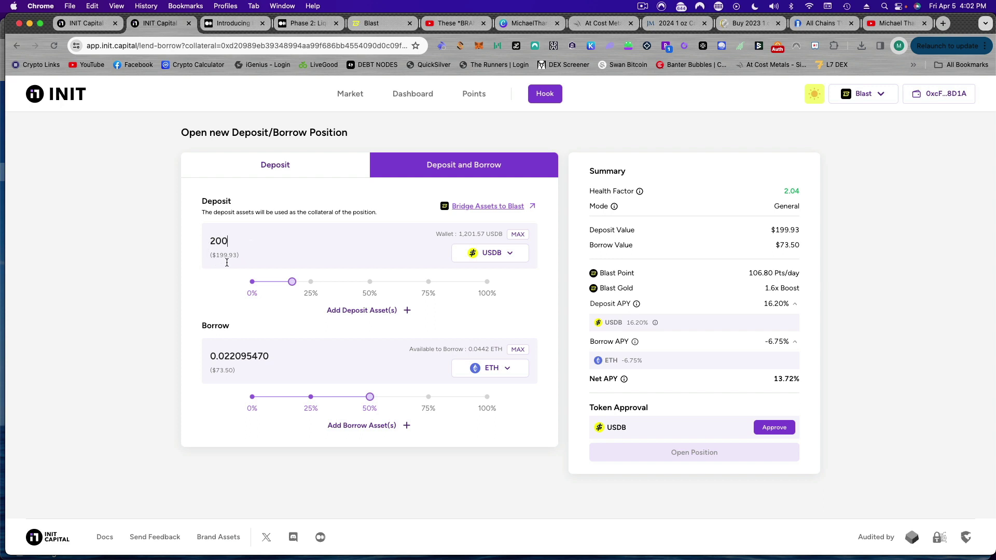
{"action": "key", "text": "BackSpace"}
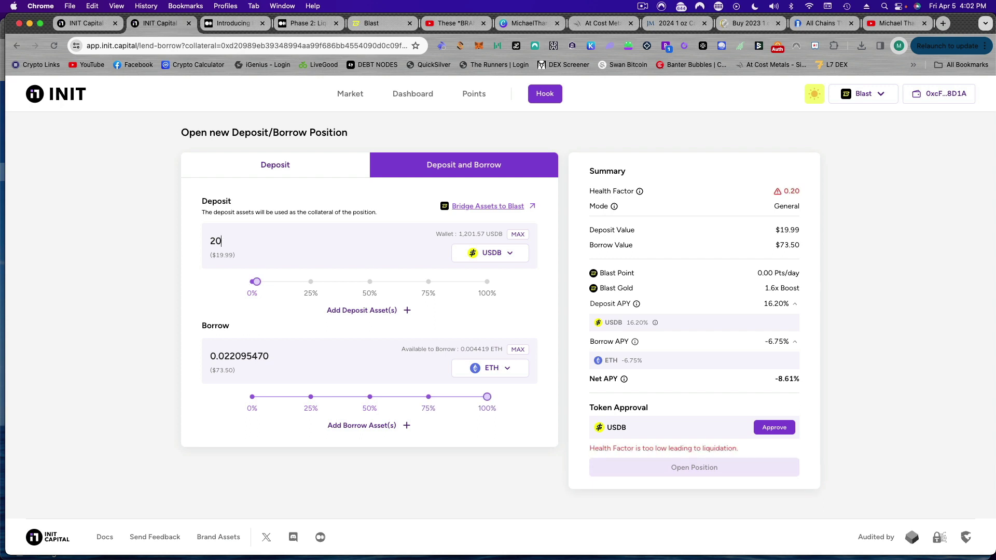
{"action": "type", "text": "2"}
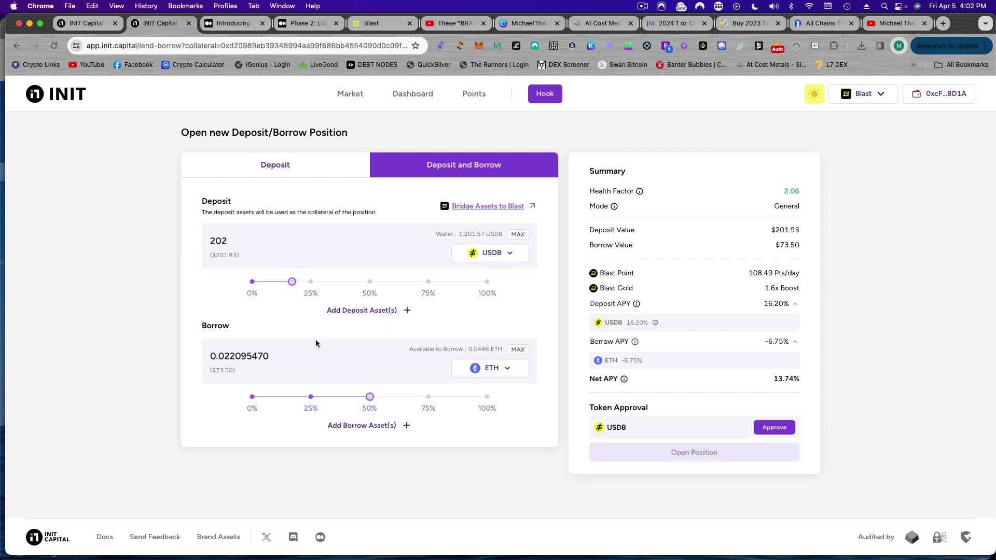
- Keep USDB as collateral and ETH as the asset to borrow
{"action": "left_click", "coordinate": [483, 252]}
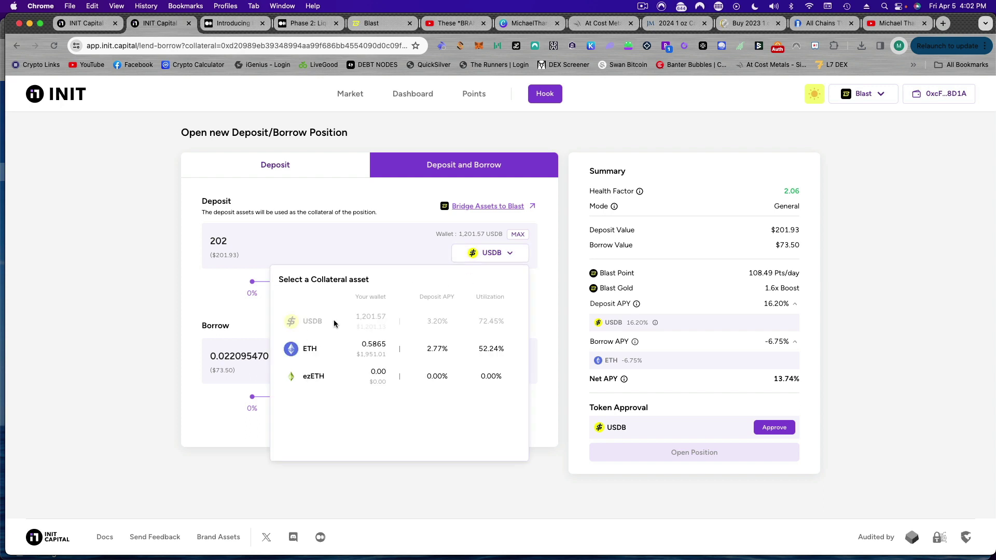
{"action": "left_click", "coordinate": [545, 297]}
{"action": "left_click", "coordinate": [491, 368]}
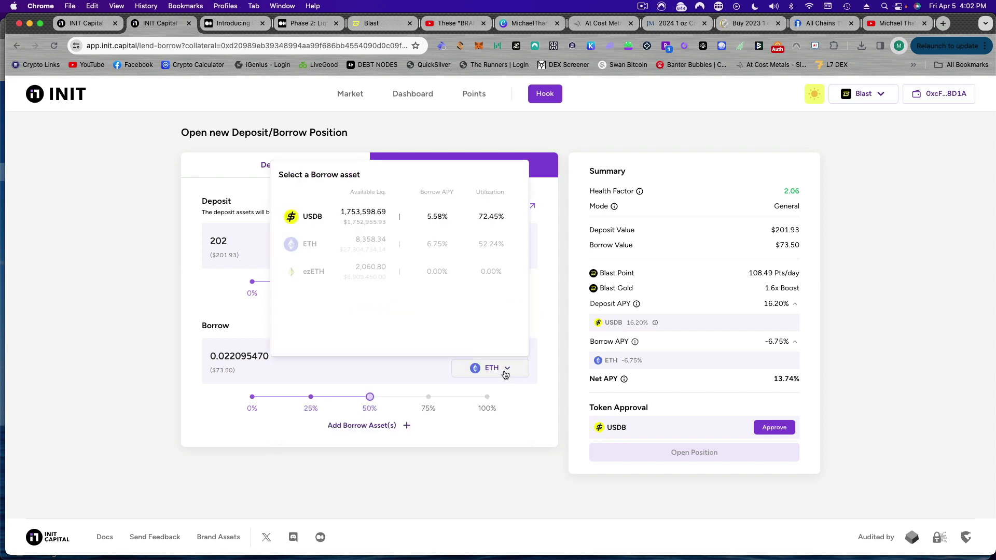
{"action": "left_click", "coordinate": [532, 293]}
{"action": "mouse_move", "coordinate": [370, 397]}
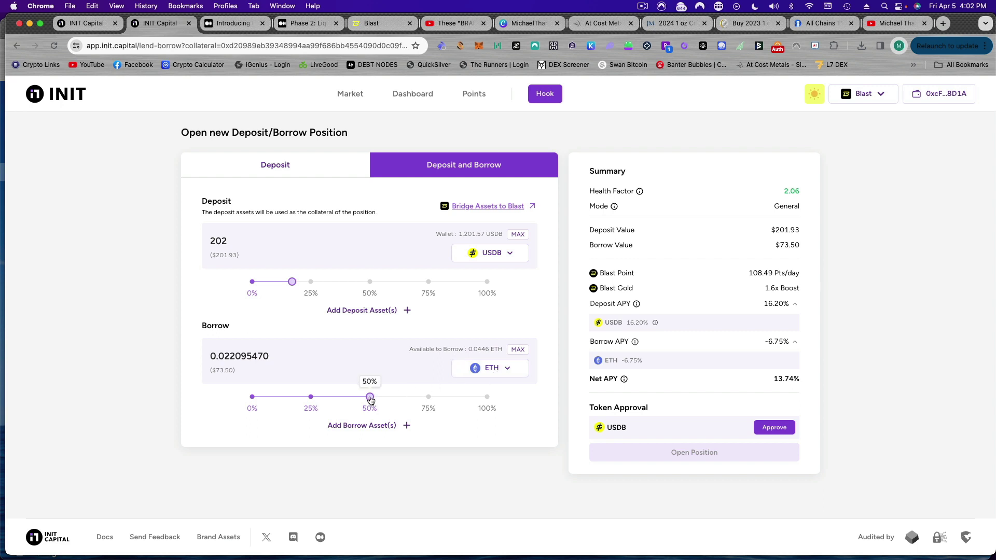
- Set the ETH borrow slider to 50%, about 0.0223 ETH at health factor 2.04
{"action": "left_click_drag", "start_coordinate": [369, 399], "coordinate": [487, 397]}
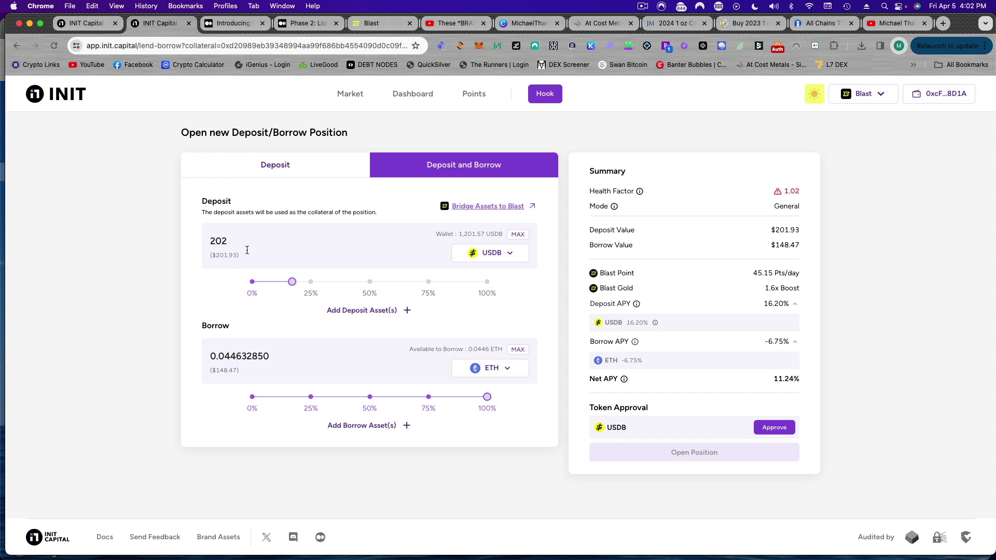
{"action": "mouse_move", "coordinate": [487, 397]}
{"action": "left_click_drag", "start_coordinate": [487, 399], "coordinate": [370, 400]}
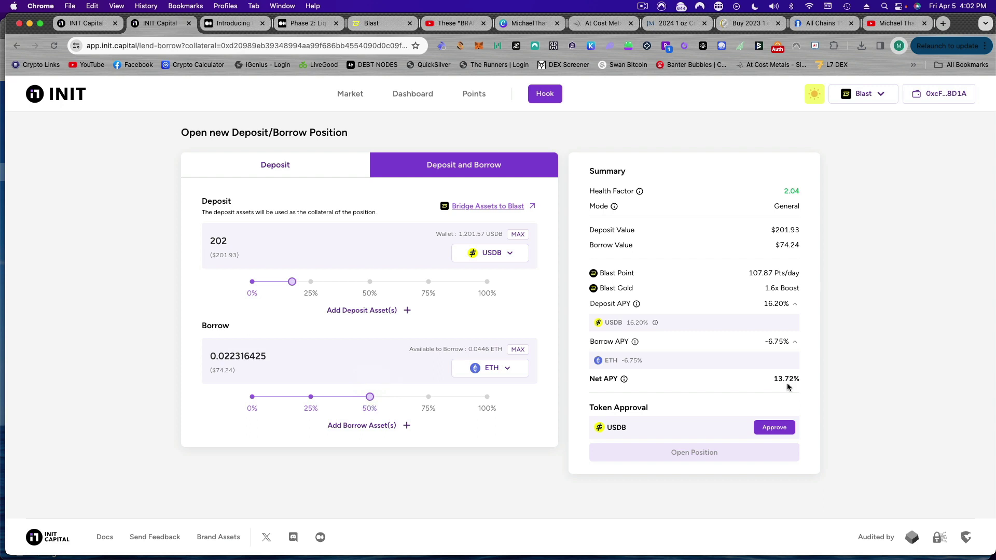
{"action": "left_click_drag", "start_coordinate": [368, 398], "coordinate": [388, 397]}
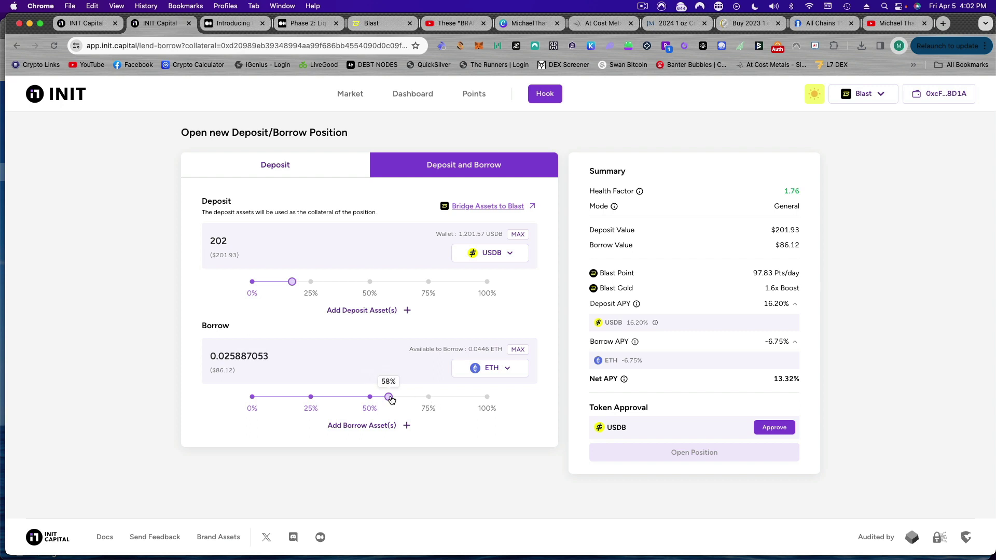
{"action": "mouse_move", "coordinate": [388, 398]}
{"action": "left_mouse_down"}
{"action": "mouse_move", "coordinate": [273, 398]}
{"action": "mouse_move", "coordinate": [470, 398]}
{"action": "left_mouse_up"}
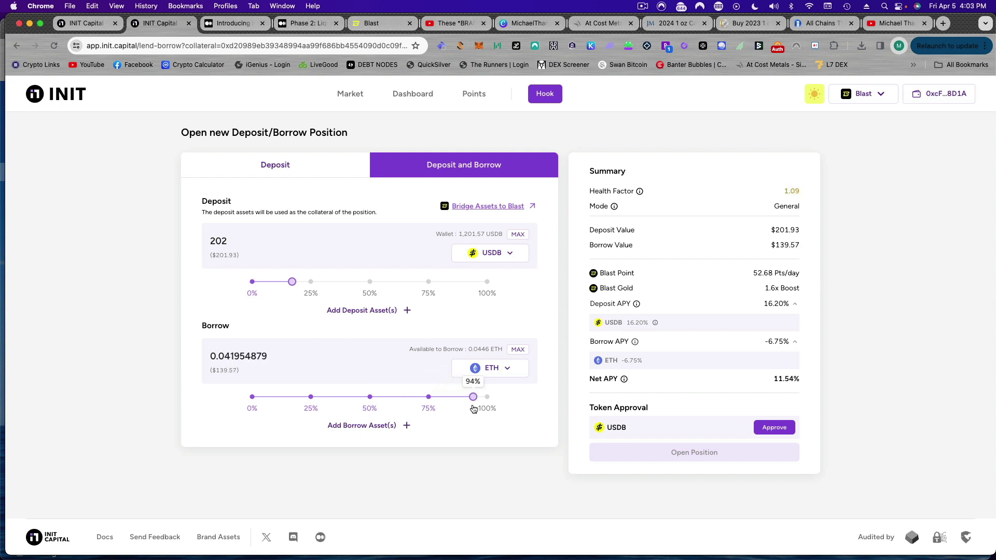
{"action": "left_click_drag", "start_coordinate": [471, 399], "coordinate": [370, 399]}
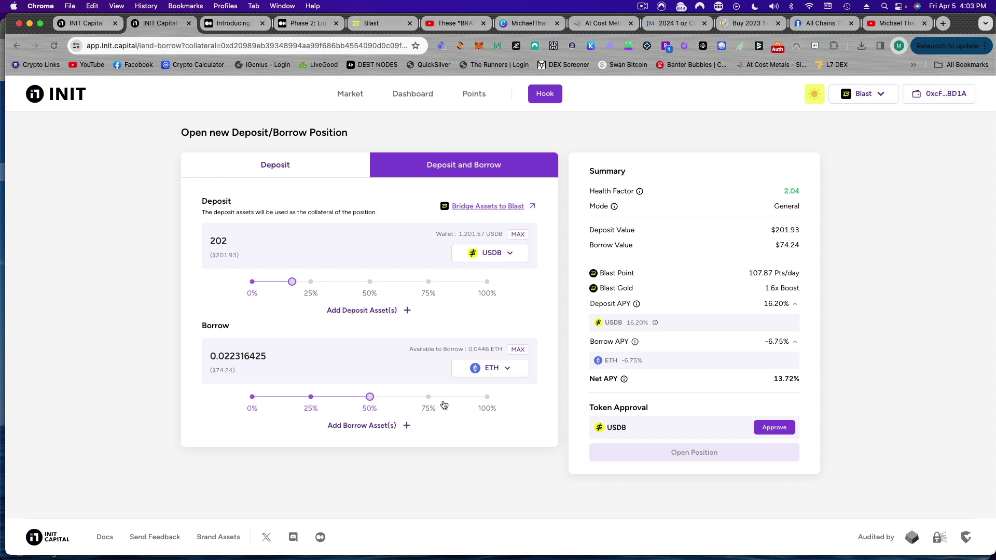
{"action": "mouse_move", "coordinate": [369, 398]}
{"action": "left_mouse_down"}
{"action": "mouse_move", "coordinate": [258, 398]}
{"action": "mouse_move", "coordinate": [369, 398]}
{"action": "left_mouse_up"}
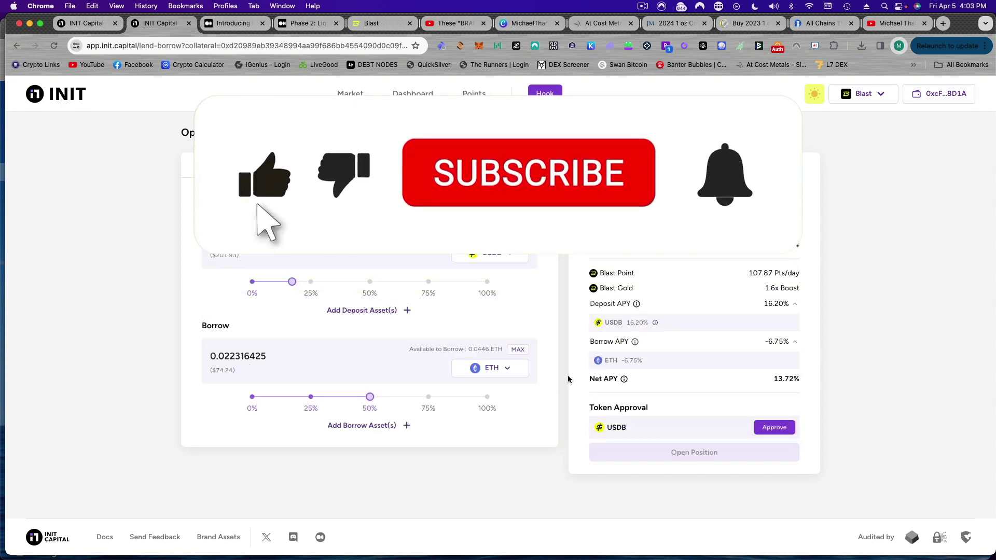
- Approve 202 USDB in Rabby and open the position, adding $201.93 deposit with $74.24 borrowed
{"action": "left_click", "coordinate": [775, 430]}
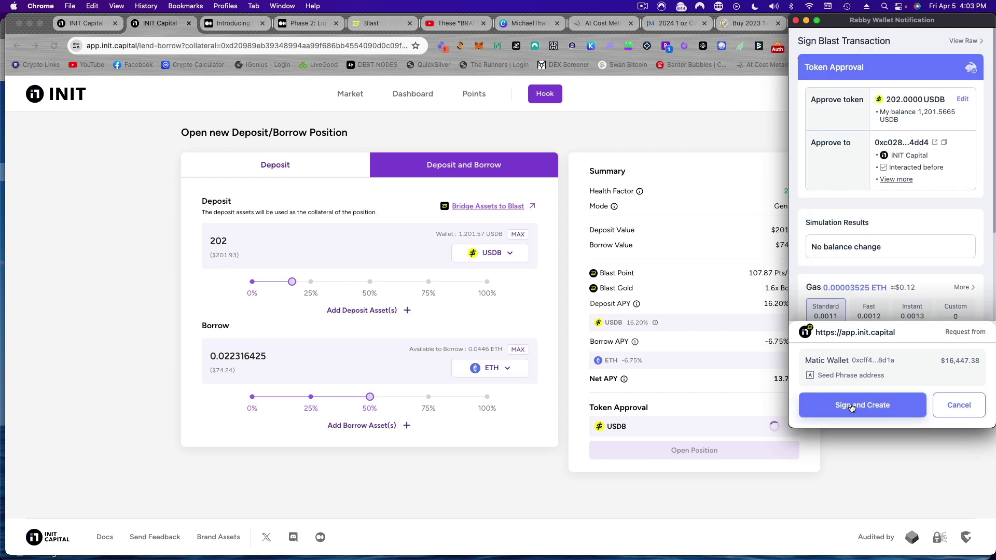
{"action": "left_click", "coordinate": [849, 408]}
{"action": "left_click", "coordinate": [850, 405]}
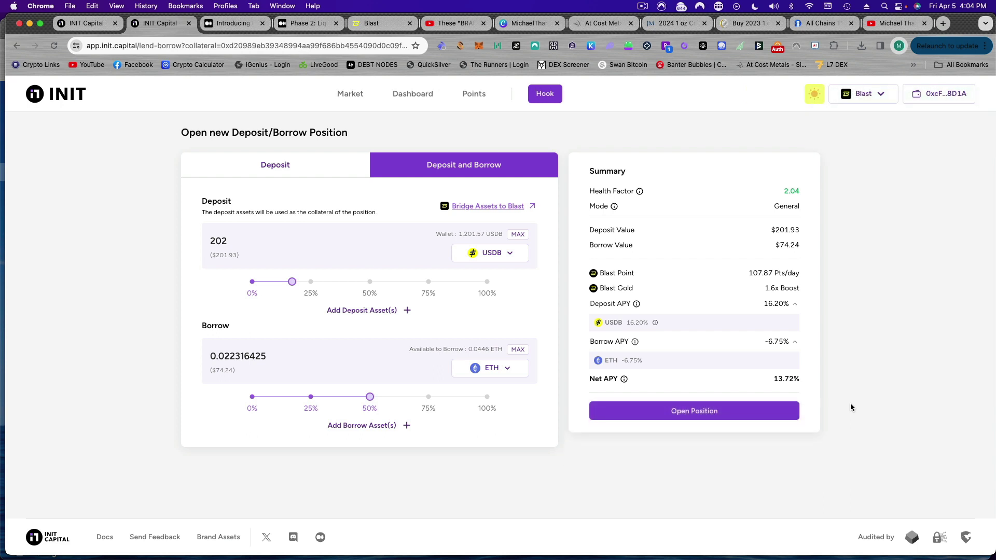
{"action": "left_click", "coordinate": [698, 412]}
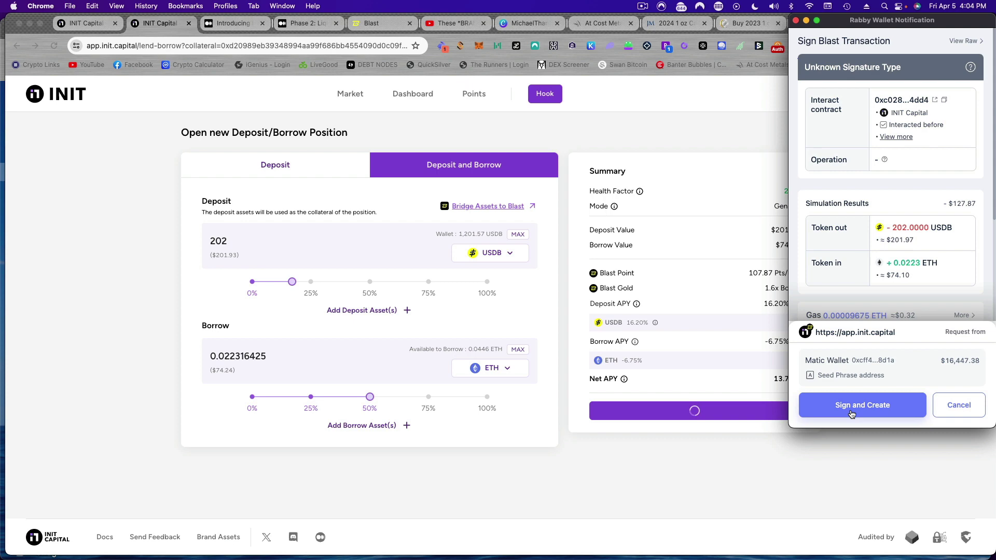
{"action": "left_click", "coordinate": [852, 408]}
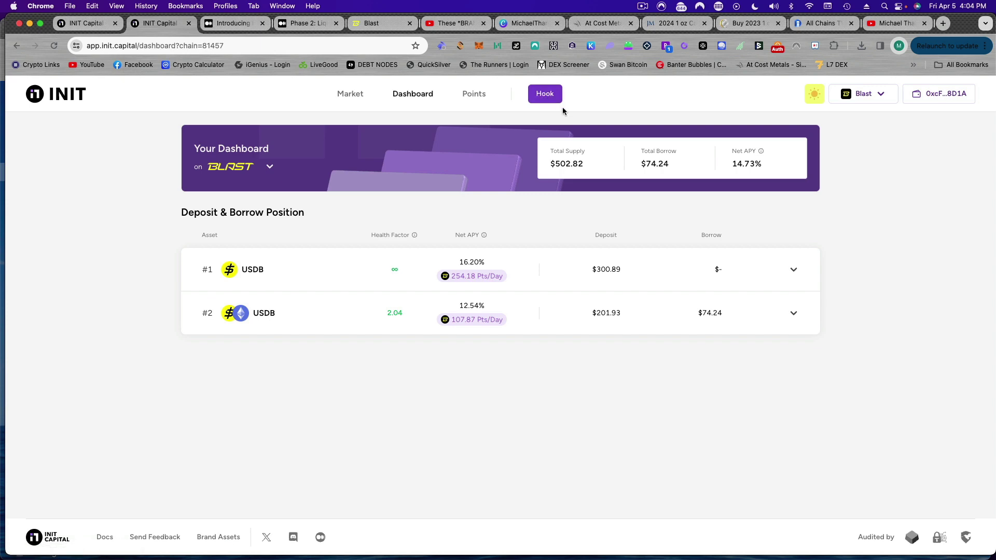
- From the Hooks page, start an Orbit Farming Hook position showing 20.1688 USDB deposited
{"action": "left_click", "coordinate": [560, 103]}
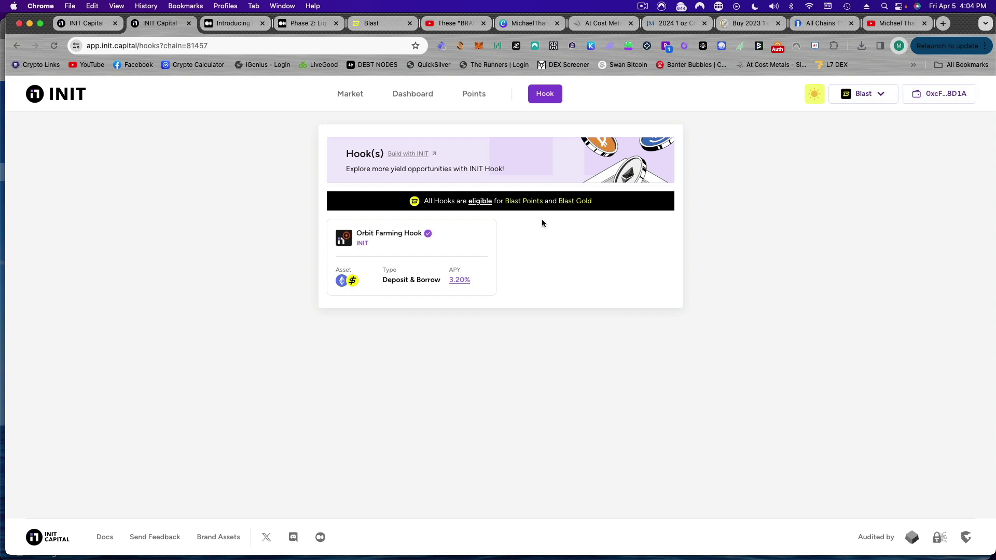
{"action": "left_click", "coordinate": [395, 274]}
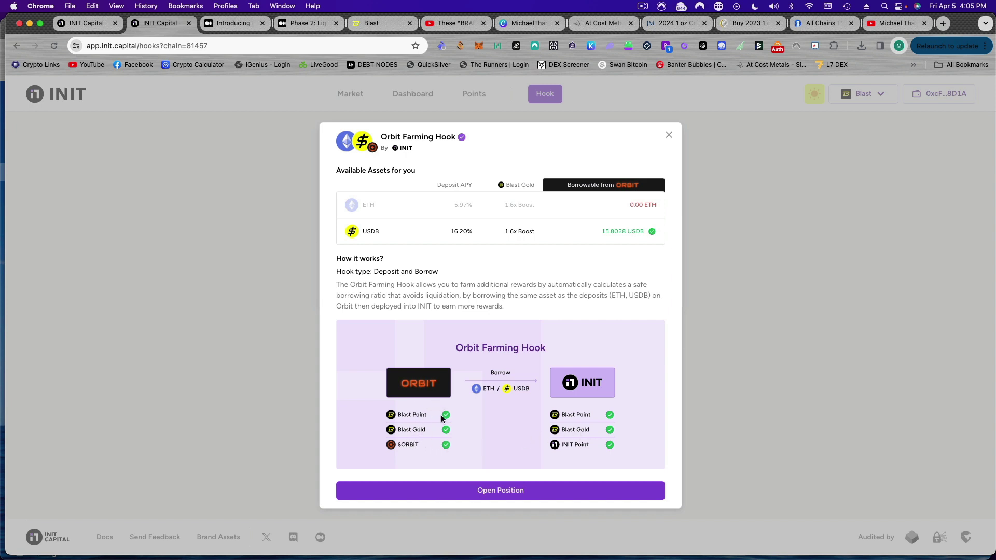
{"action": "left_click", "coordinate": [510, 492]}
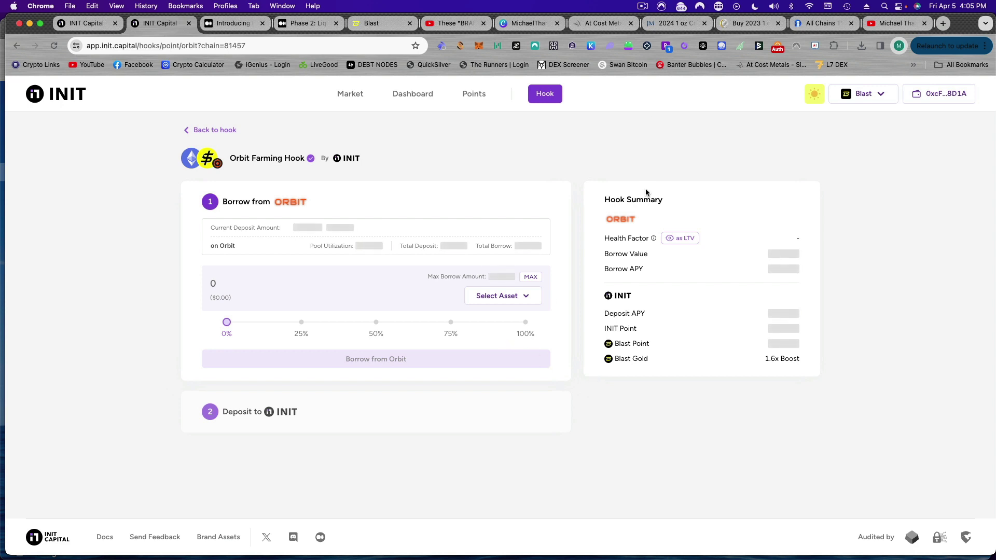
- Highlight the hook's 20.1688 USDB current deposit, then move to the Orbit lending site
{"action": "left_click", "coordinate": [642, 7]}
{"action": "left_click", "coordinate": [658, 45]}
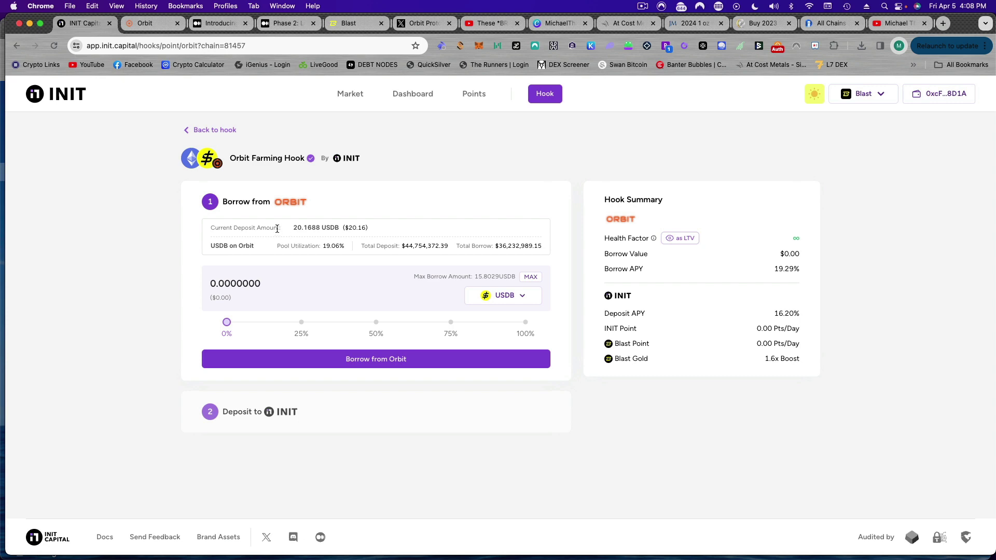
{"action": "left_click_drag", "start_coordinate": [291, 230], "coordinate": [355, 230]}
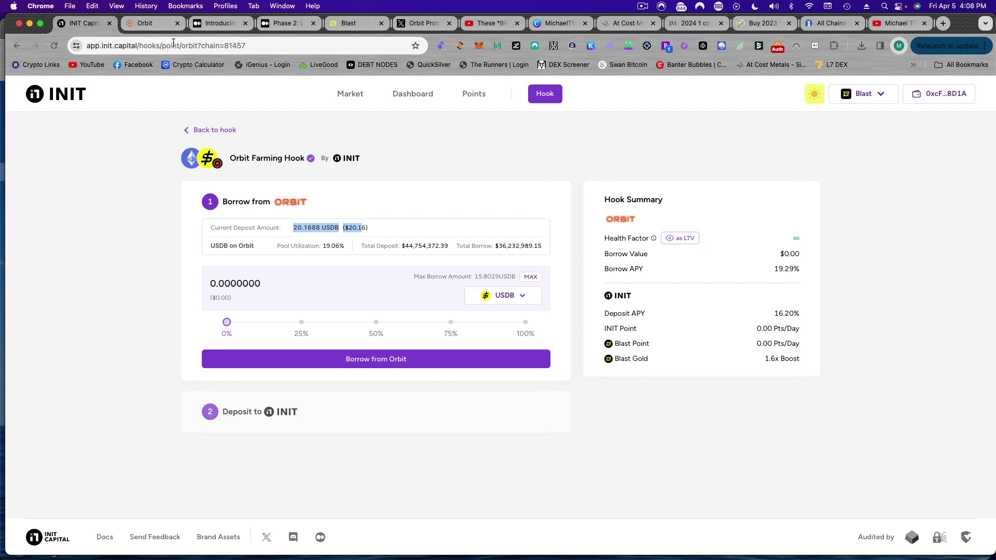
{"action": "left_click", "coordinate": [146, 24]}
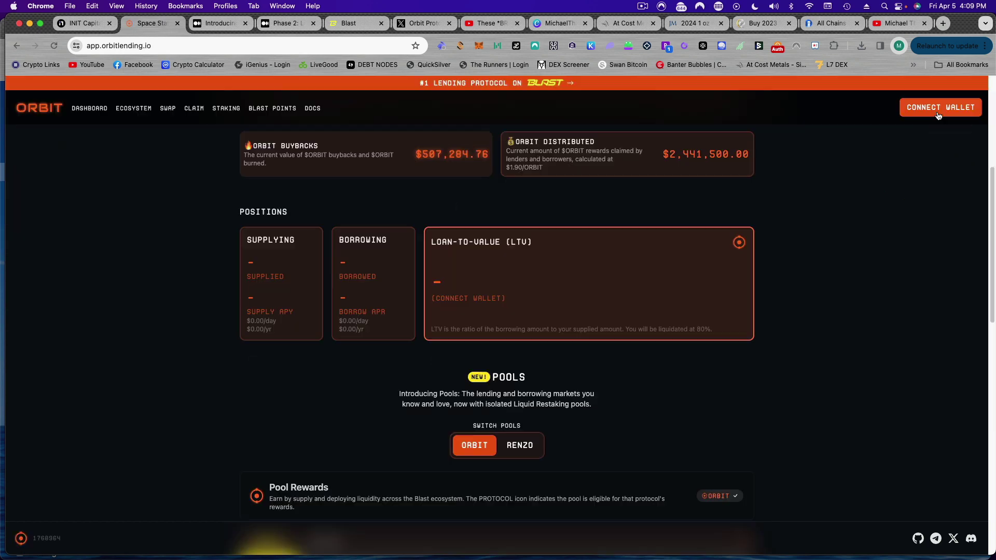
- Connect the wallet to Orbit, showing $20.16 supplied and $3.33 borrowed
{"action": "left_click", "coordinate": [941, 107]}
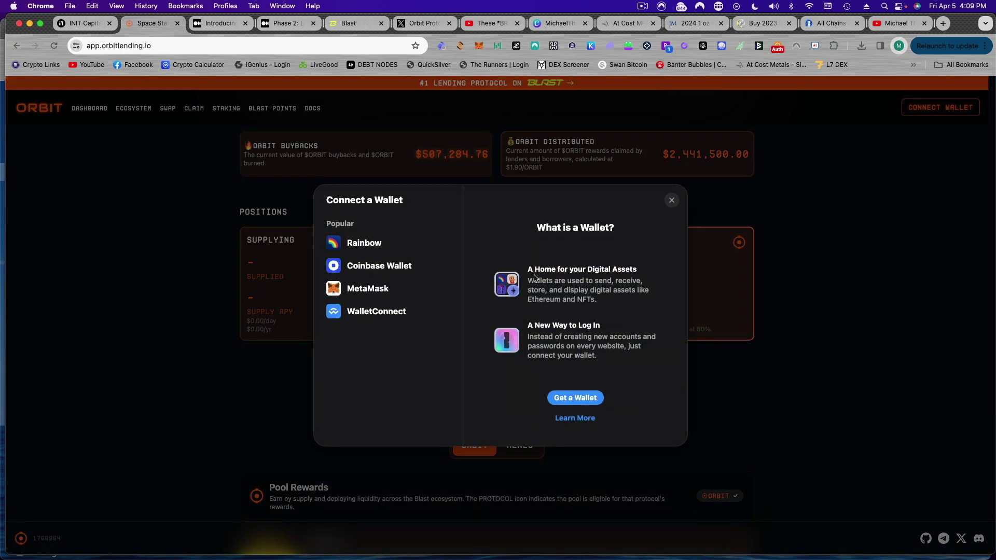
{"action": "left_click", "coordinate": [370, 291]}
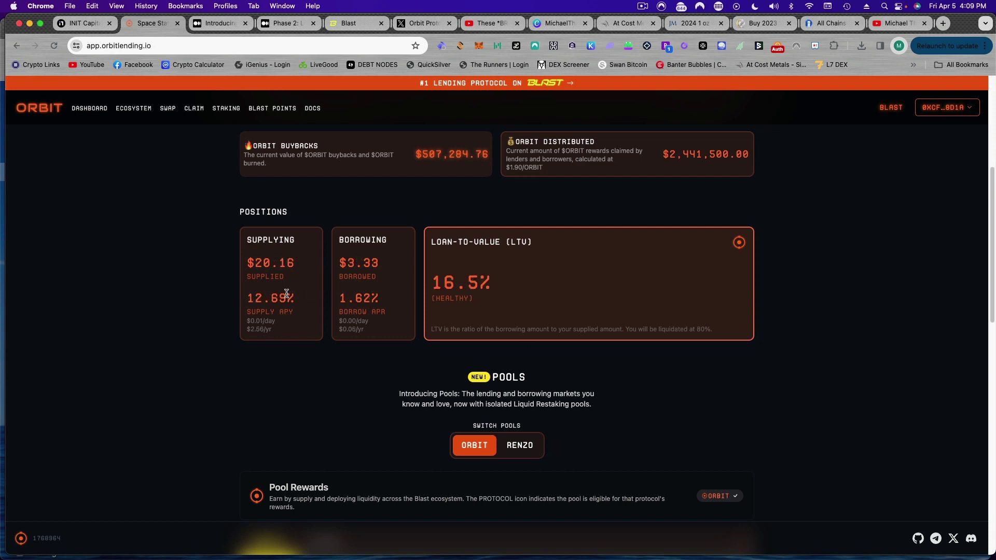
{"action": "scroll", "coordinate": [285, 286], "scroll_direction": "up", "scroll_amount": 8}
{"action": "scroll", "coordinate": [285, 286], "scroll_direction": "up", "scroll_amount": 4}
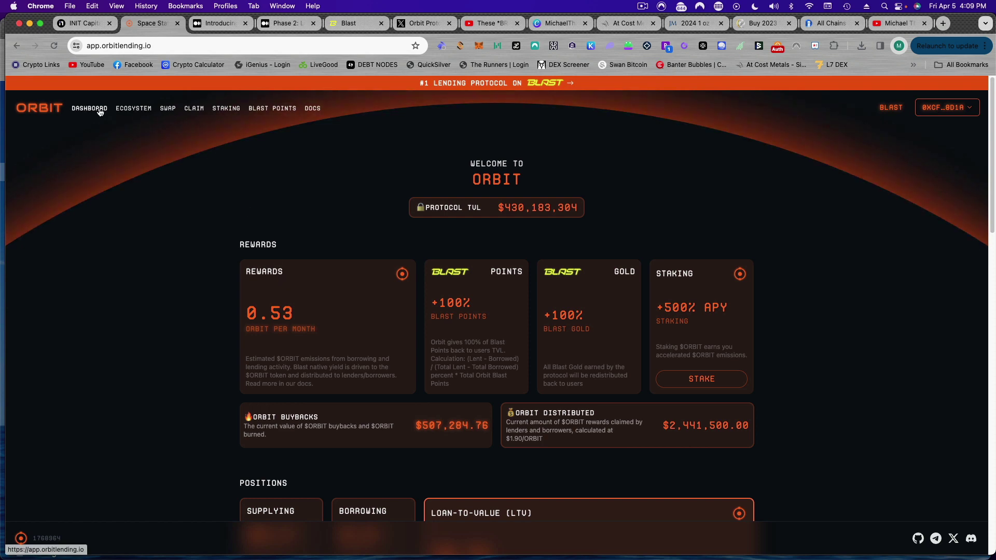
{"action": "scroll", "coordinate": [311, 335], "scroll_direction": "down", "scroll_amount": 4}
{"action": "scroll", "coordinate": [311, 334], "scroll_direction": "down", "scroll_amount": 4}
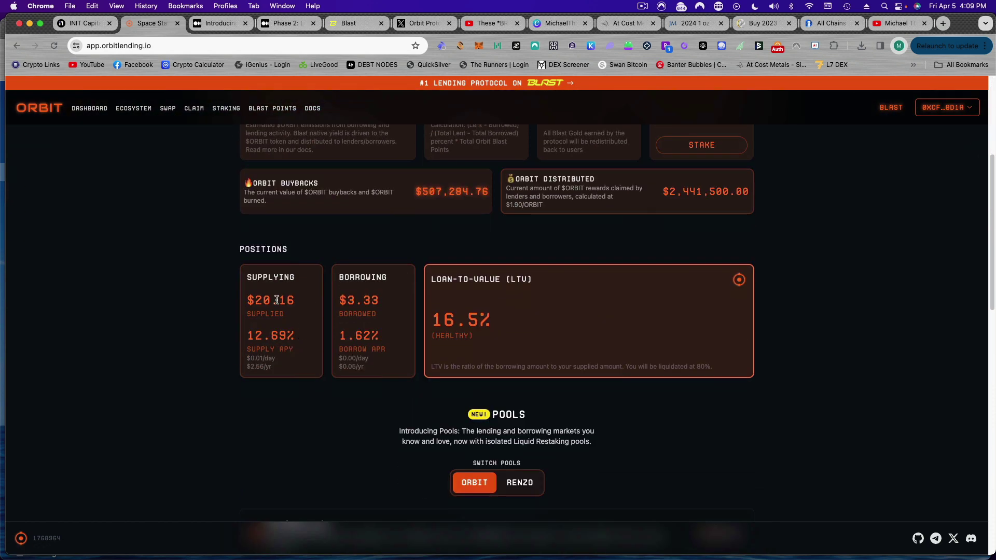
{"action": "scroll", "coordinate": [277, 300], "scroll_direction": "down", "scroll_amount": 8}
{"action": "scroll", "coordinate": [277, 299], "scroll_direction": "down", "scroll_amount": 2}
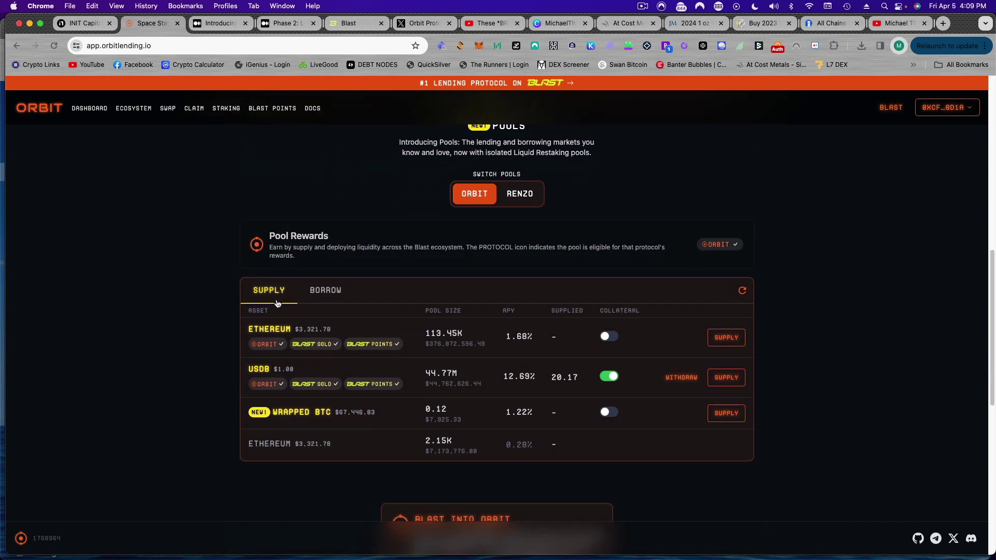
{"action": "scroll", "coordinate": [276, 302], "scroll_direction": "down", "scroll_amount": 2}
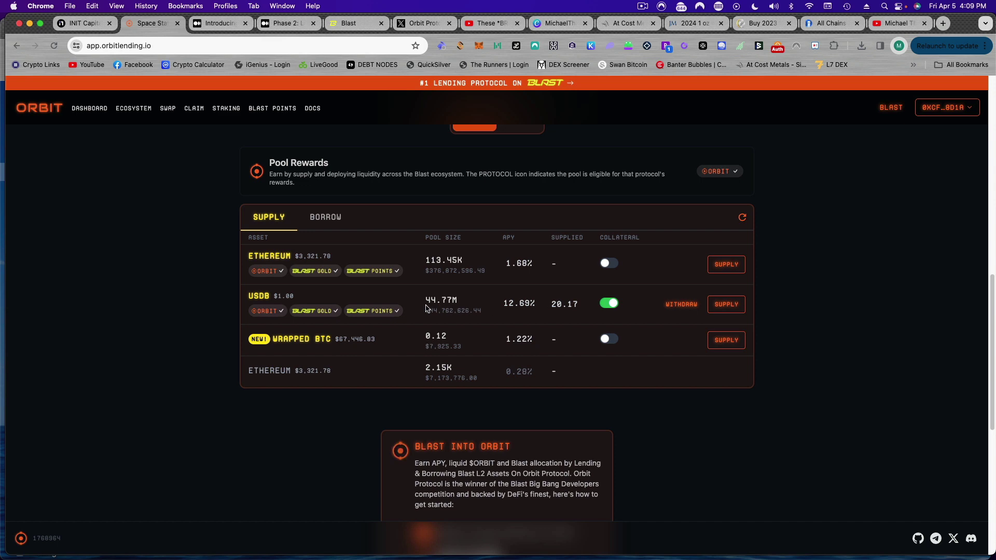
- Enter 201 USDB in the USDB supply form and approve it in the wallet
{"action": "left_click", "coordinate": [726, 305]}
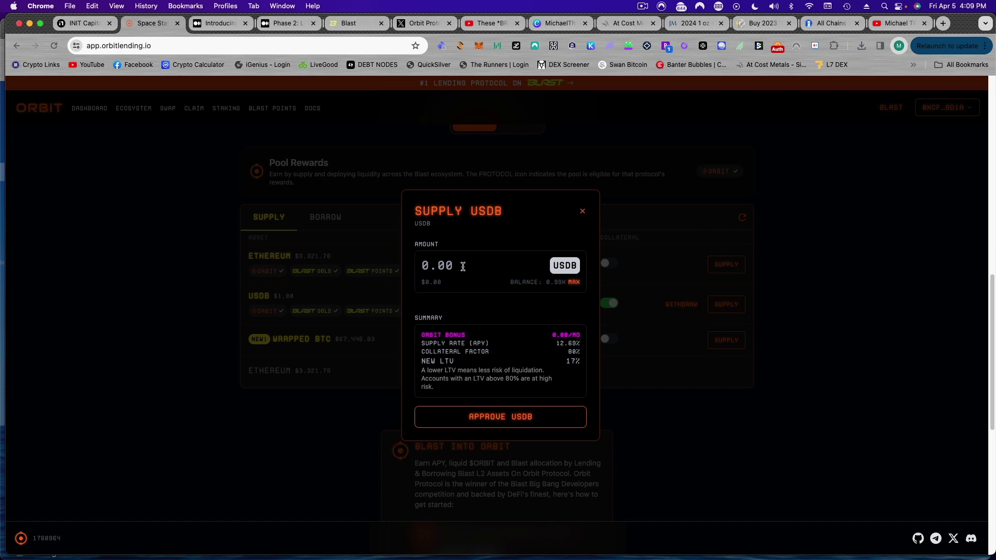
{"action": "type", "text": "200"}
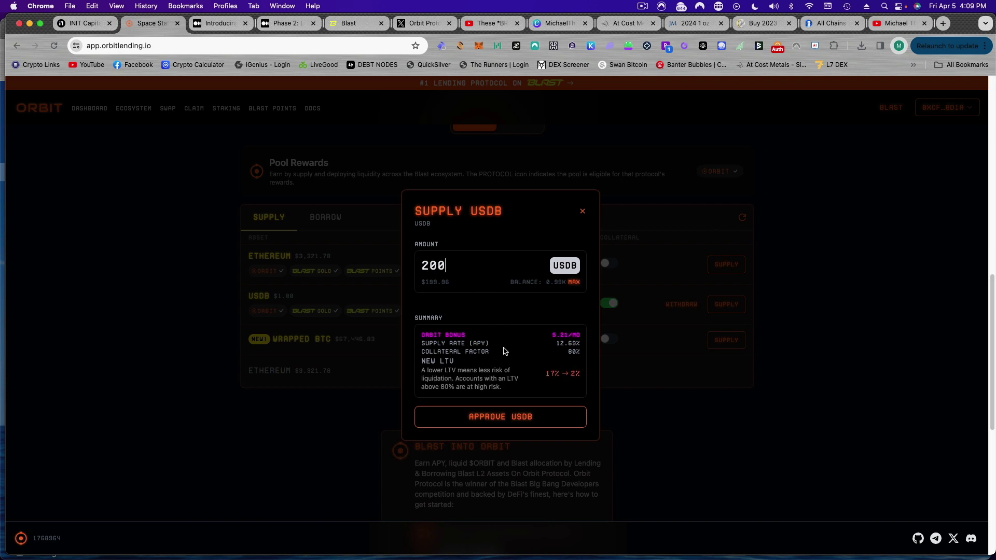
{"action": "key", "text": "BackSpace"}
{"action": "type", "text": "1"}
{"action": "left_click", "coordinate": [516, 417]}
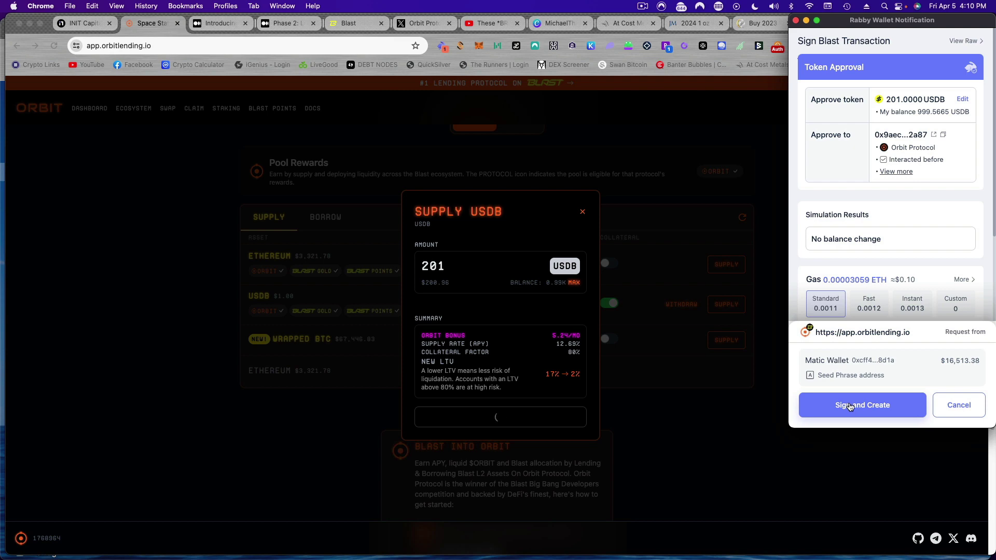
{"action": "left_click", "coordinate": [850, 405]}
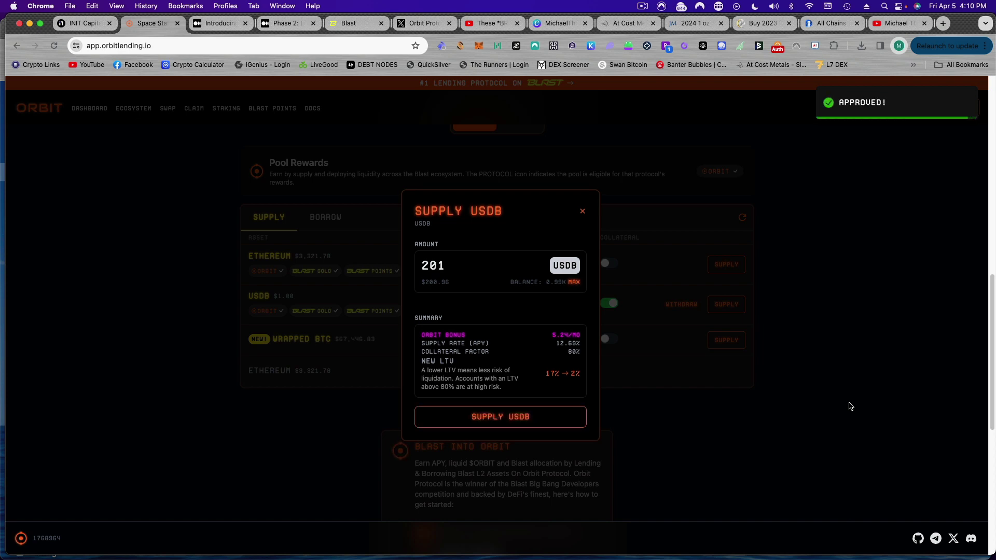
- Supply the 201 USDB to Orbit and note the Ethereum pool's 1.68% APY
{"action": "left_click", "coordinate": [501, 417]}
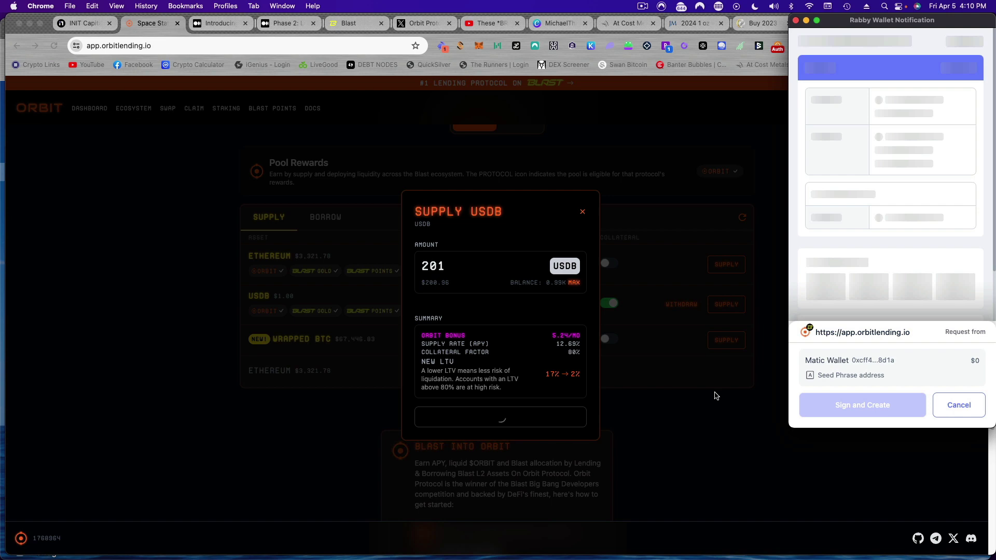
{"action": "left_click", "coordinate": [856, 406]}
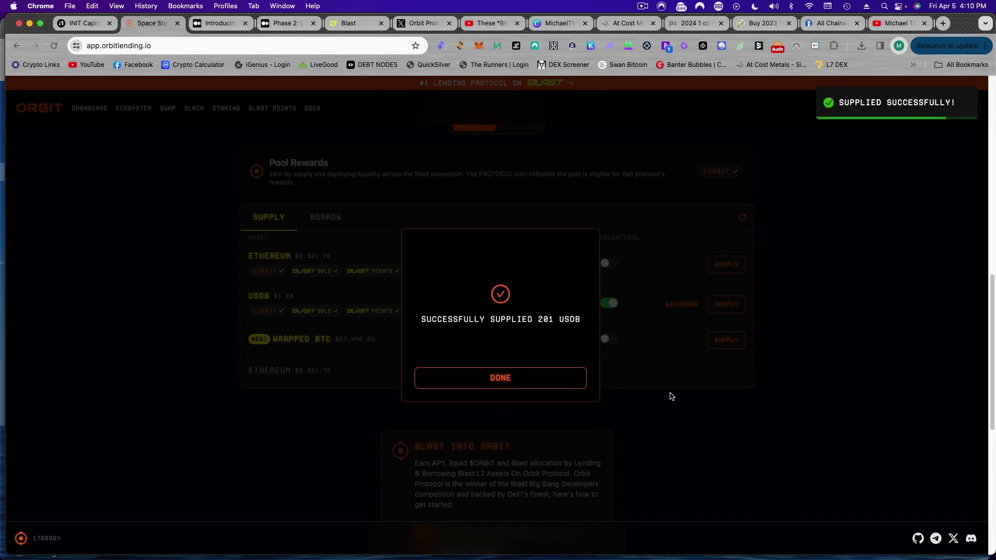
{"action": "left_click", "coordinate": [500, 378]}
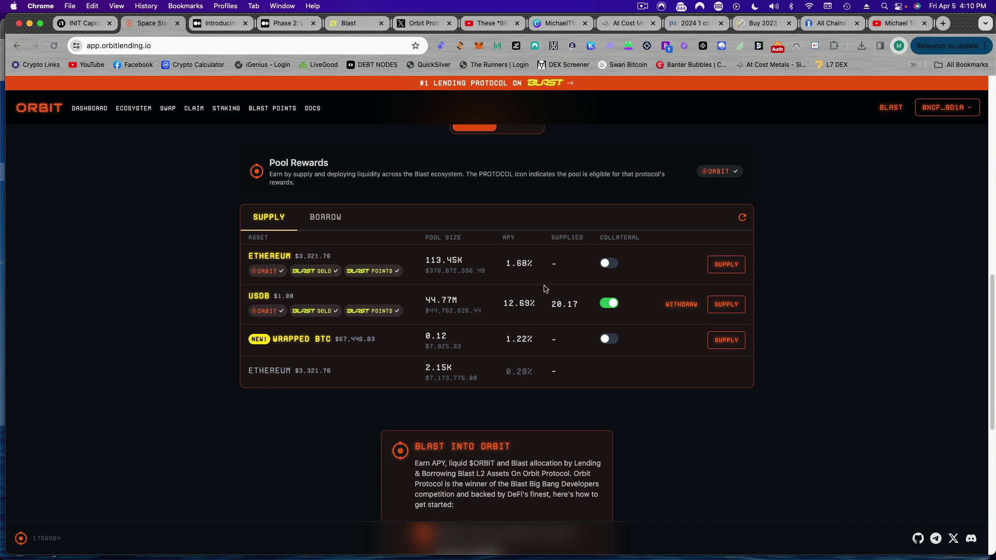
{"action": "left_click_drag", "start_coordinate": [535, 264], "coordinate": [503, 263]}
- Back on the hook form showing 221.17 USDB deposited, set the Orbit borrow to 50%
{"action": "left_click", "coordinate": [90, 25]}
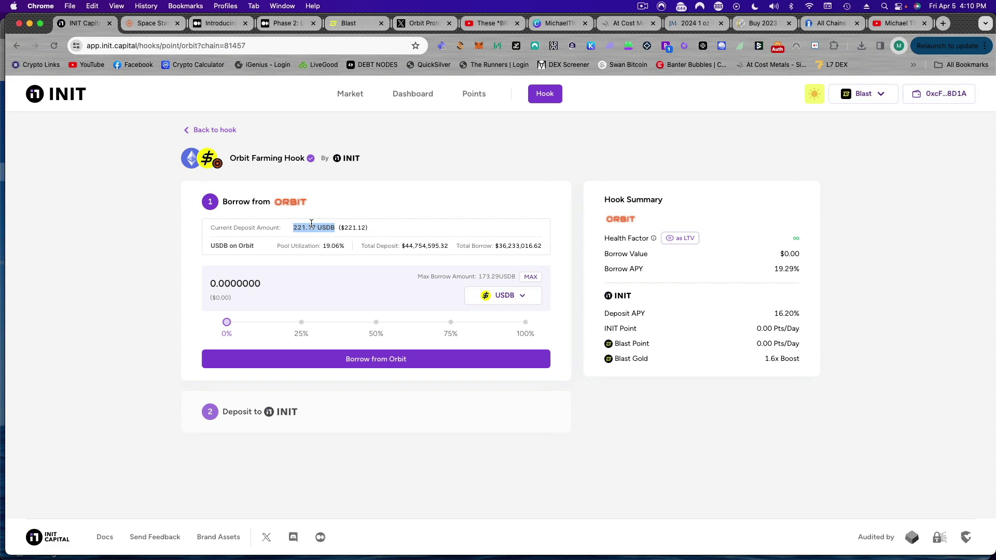
{"action": "left_click_drag", "start_coordinate": [292, 227], "coordinate": [319, 228]}
{"action": "left_click_drag", "start_coordinate": [226, 324], "coordinate": [525, 323]}
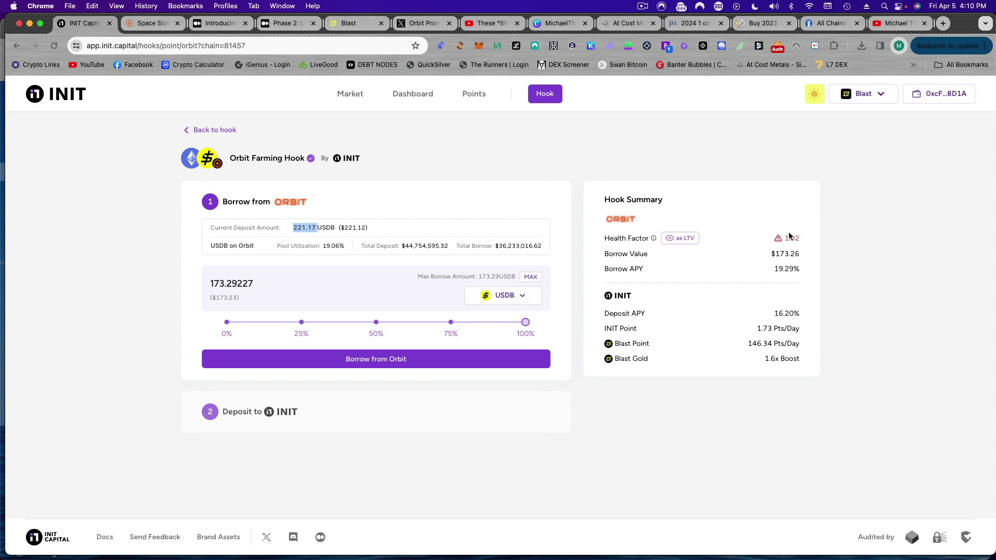
{"action": "mouse_move", "coordinate": [525, 322]}
{"action": "left_click_drag", "start_coordinate": [527, 324], "coordinate": [375, 335]}
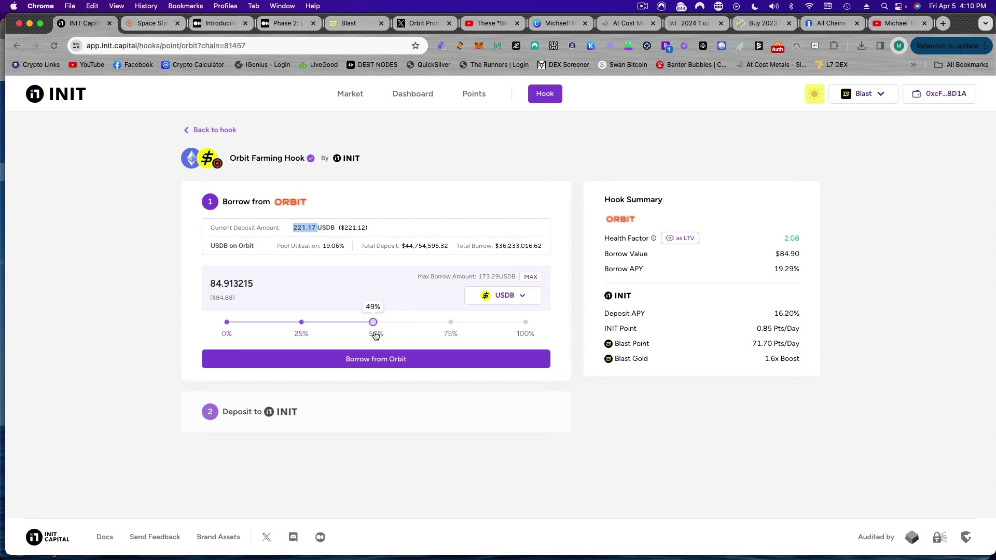
{"action": "left_click_drag", "start_coordinate": [372, 322], "coordinate": [376, 334]}
- Keep USDB as the borrowed token and borrow about 86.65 USDB from Orbit, signing in Rabby
{"action": "left_click", "coordinate": [497, 298]}
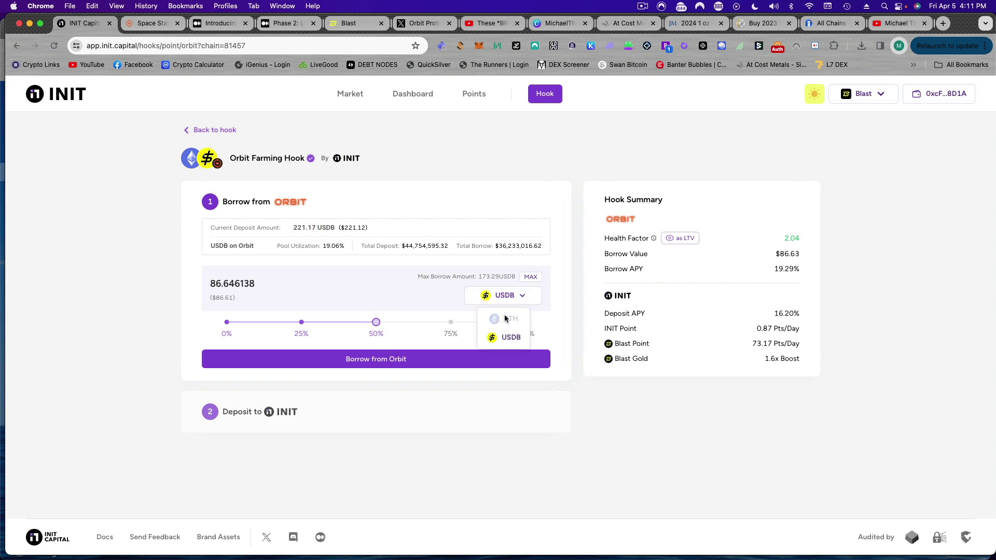
{"action": "left_click", "coordinate": [562, 308]}
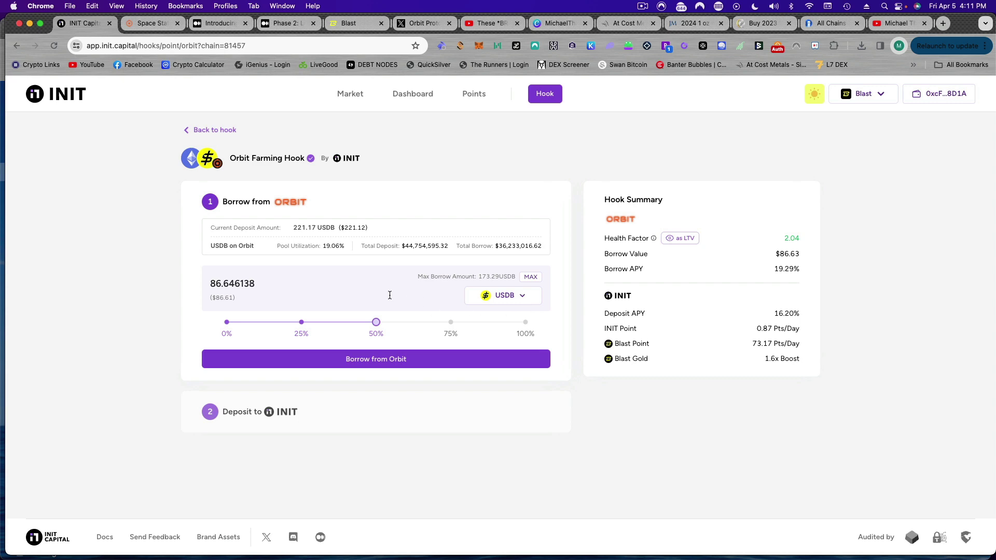
{"action": "left_click", "coordinate": [383, 363]}
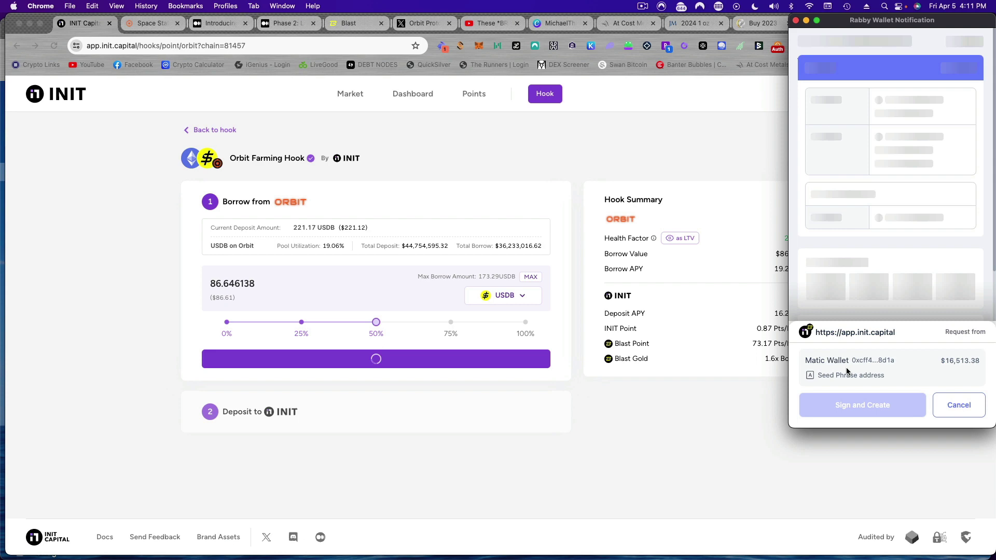
{"action": "left_click", "coordinate": [841, 410]}
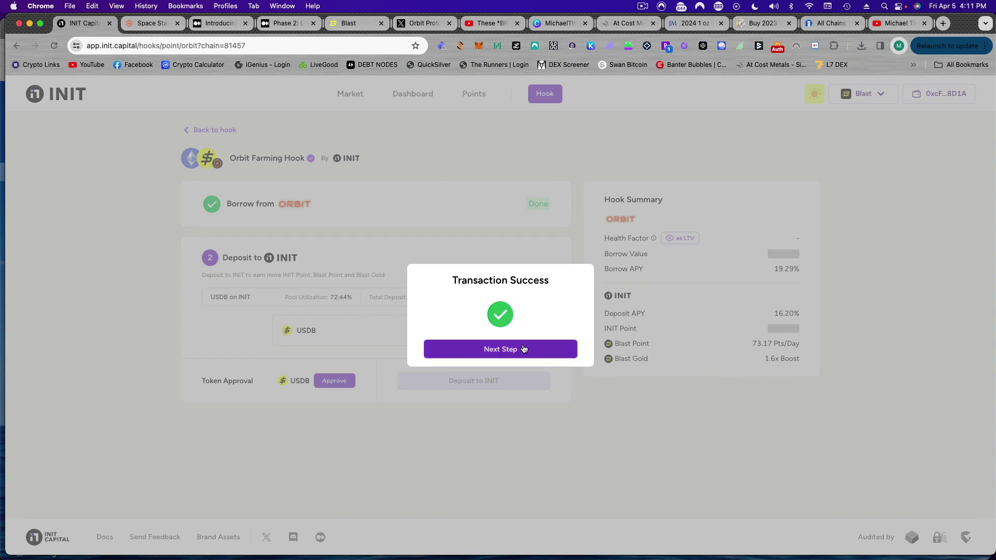
- Move to the Deposit to INIT step and approve the 86.6461 USDB in Rabby
{"action": "left_click", "coordinate": [500, 348]}
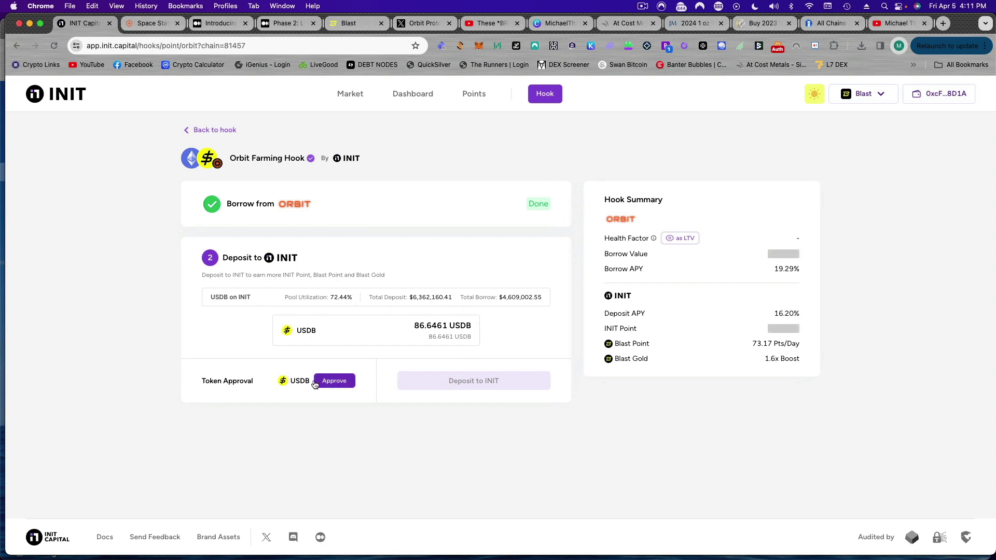
{"action": "left_click", "coordinate": [335, 381]}
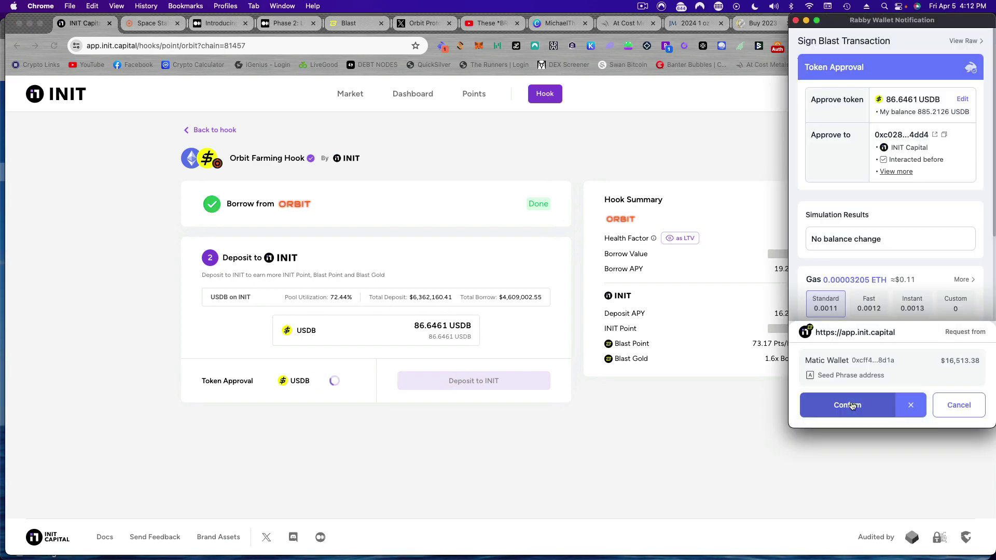
{"action": "left_click", "coordinate": [848, 404]}
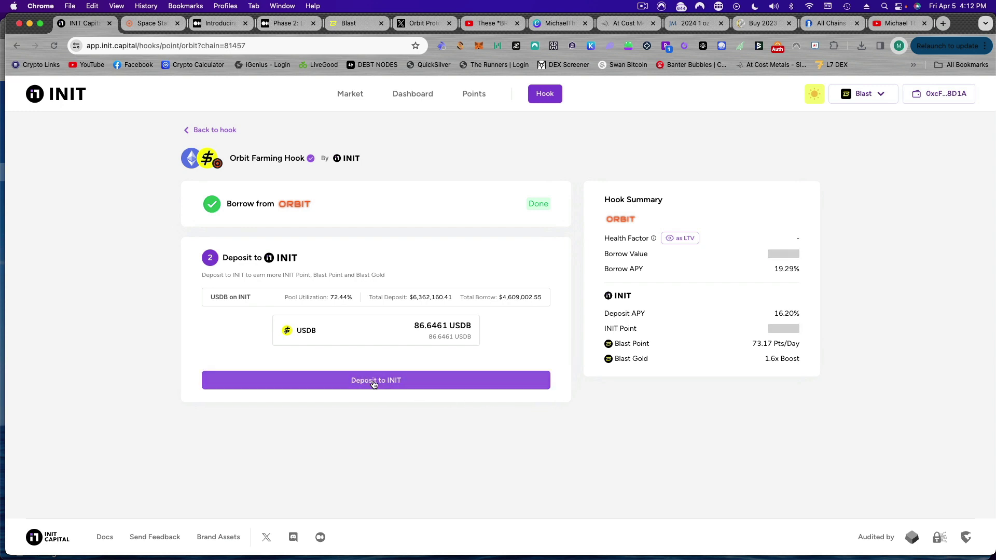
- Deposit the borrowed USDB into INIT and view the dashboard's third position of $86.65
{"action": "left_click", "coordinate": [374, 383]}
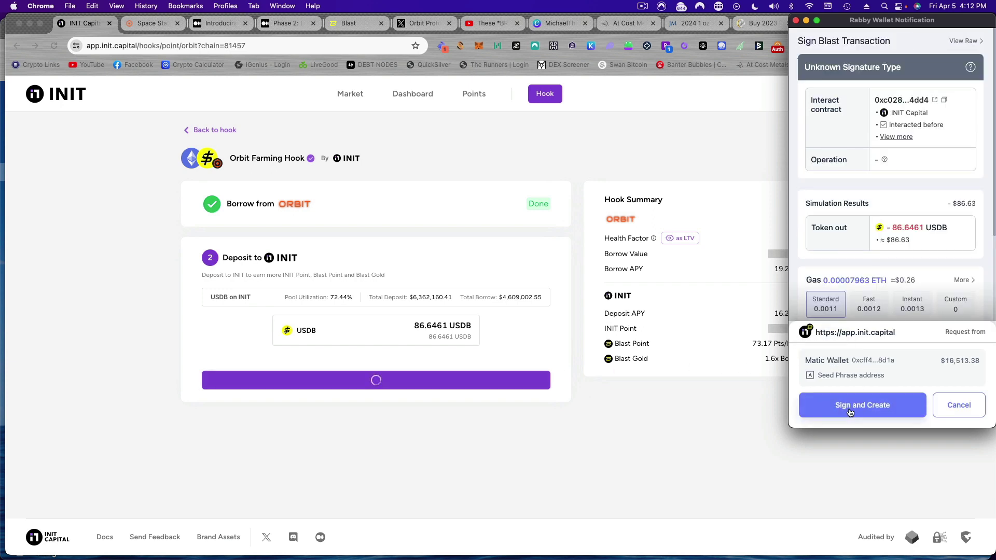
{"action": "left_click", "coordinate": [862, 405]}
{"action": "left_click", "coordinate": [846, 405]}
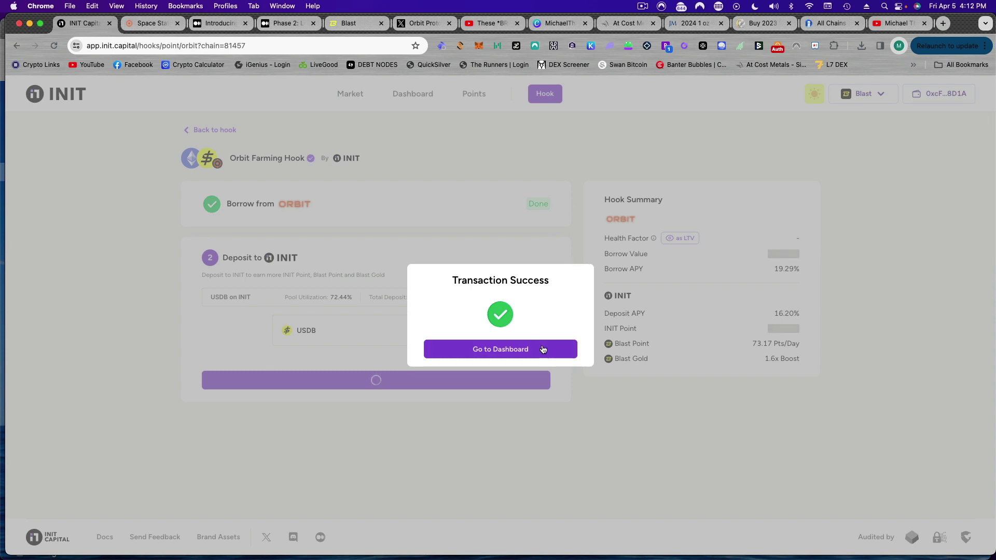
{"action": "left_click", "coordinate": [524, 348]}
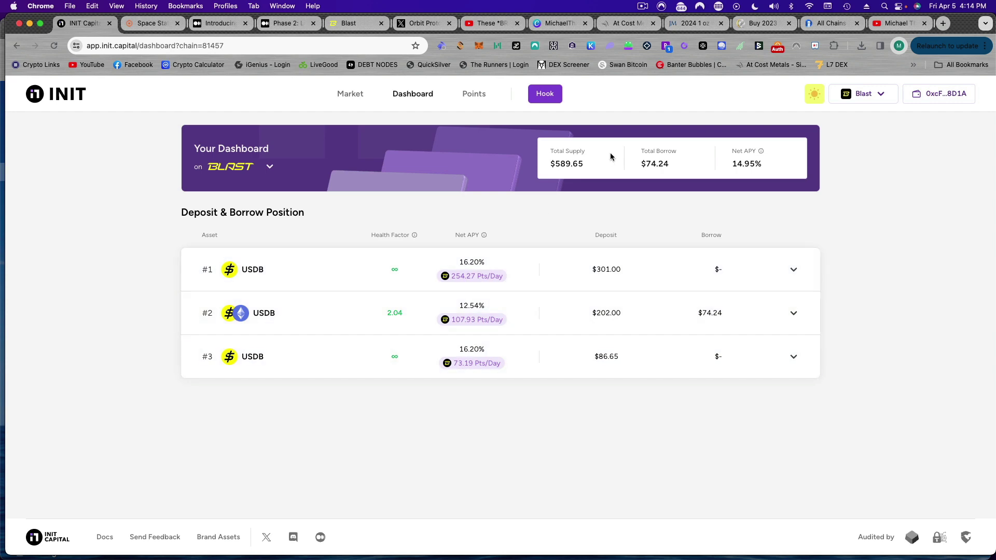
- In At Cost Metals' product table, mark the 1 oz Silver Maple Leaf sell price of $28.76
{"action": "left_click", "coordinate": [627, 23]}
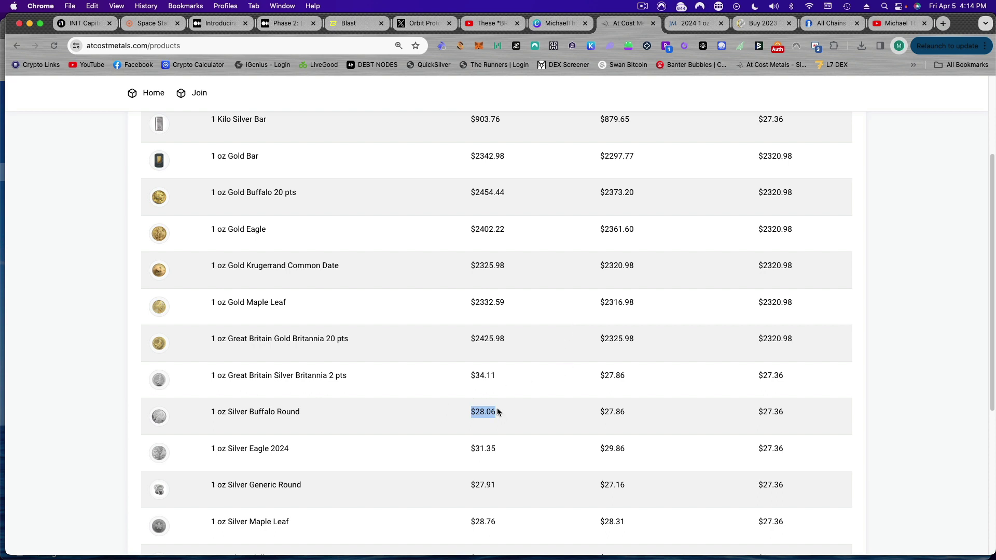
{"action": "left_click", "coordinate": [454, 416]}
{"action": "scroll", "coordinate": [471, 414], "scroll_direction": "up", "scroll_amount": 5}
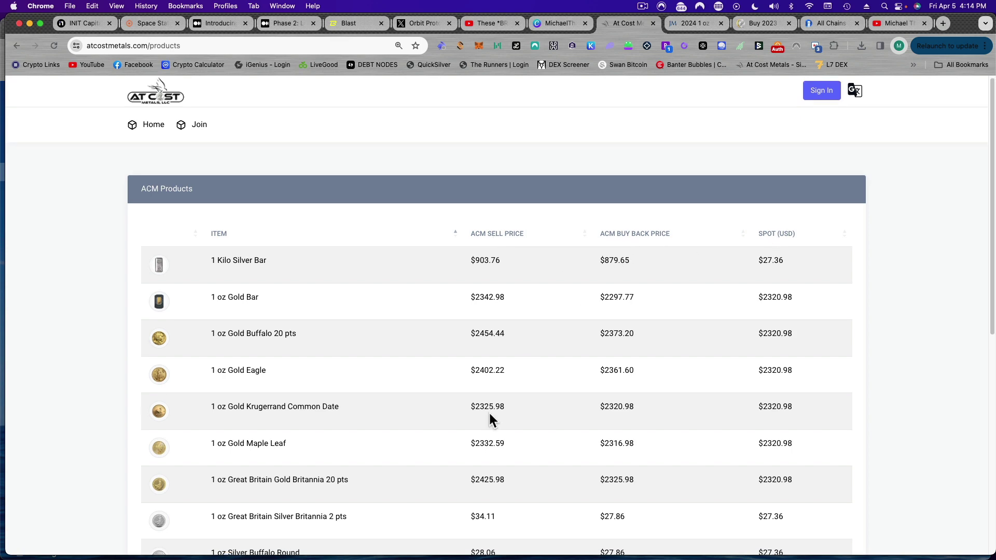
{"action": "scroll", "coordinate": [490, 414], "scroll_direction": "down", "scroll_amount": 10}
{"action": "scroll", "coordinate": [490, 413], "scroll_direction": "up", "scroll_amount": 4}
{"action": "scroll", "coordinate": [489, 413], "scroll_direction": "up", "scroll_amount": 2}
{"action": "scroll", "coordinate": [490, 413], "scroll_direction": "down", "scroll_amount": 2}
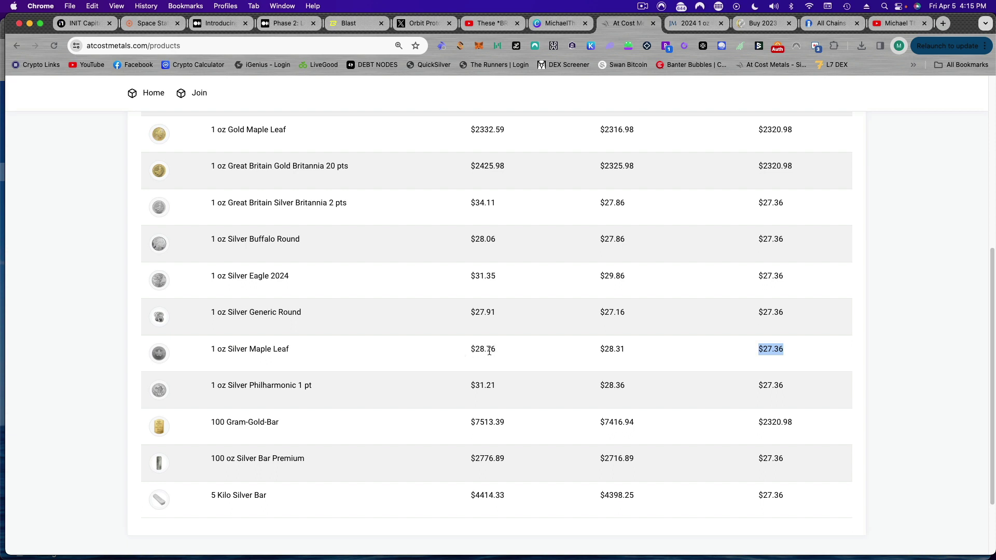
{"action": "left_click_drag", "start_coordinate": [497, 349], "coordinate": [466, 354]}
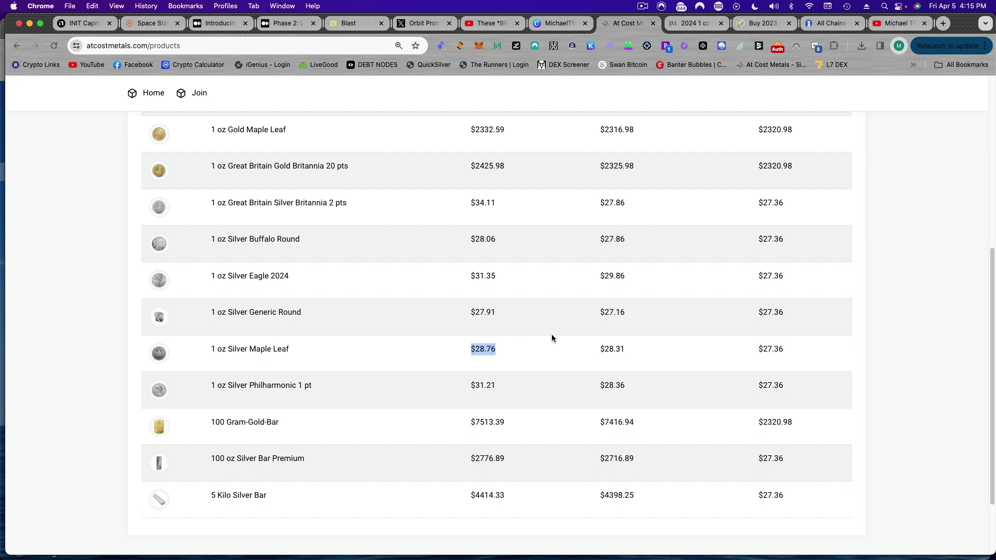
- Compare JM Bullion ($34.95) and SD Bullion ($33.07) Maple Leaf prices against the At Cost Metals list
{"action": "left_click", "coordinate": [696, 24]}
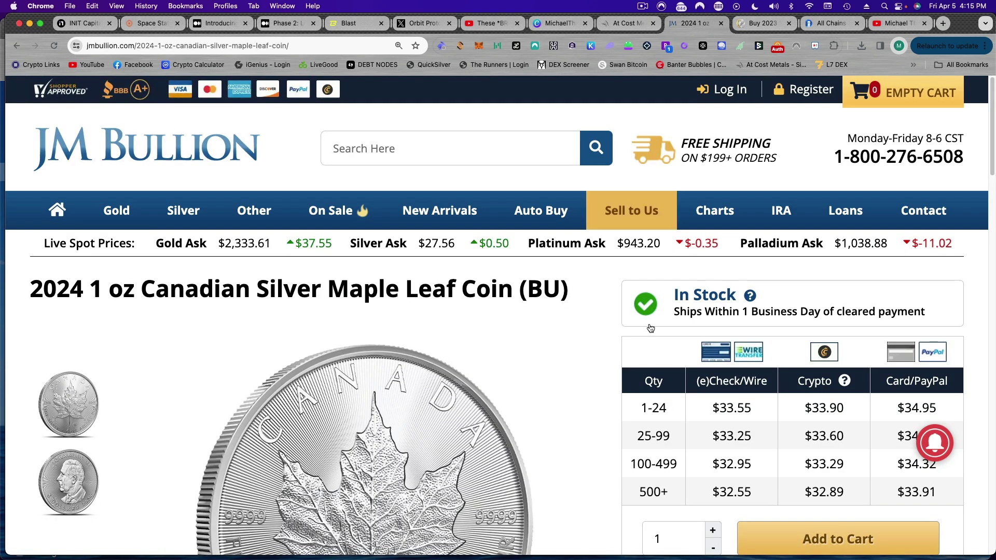
{"action": "scroll", "coordinate": [585, 369], "scroll_direction": "down", "scroll_amount": 2}
{"action": "scroll", "coordinate": [586, 369], "scroll_direction": "down", "scroll_amount": 2}
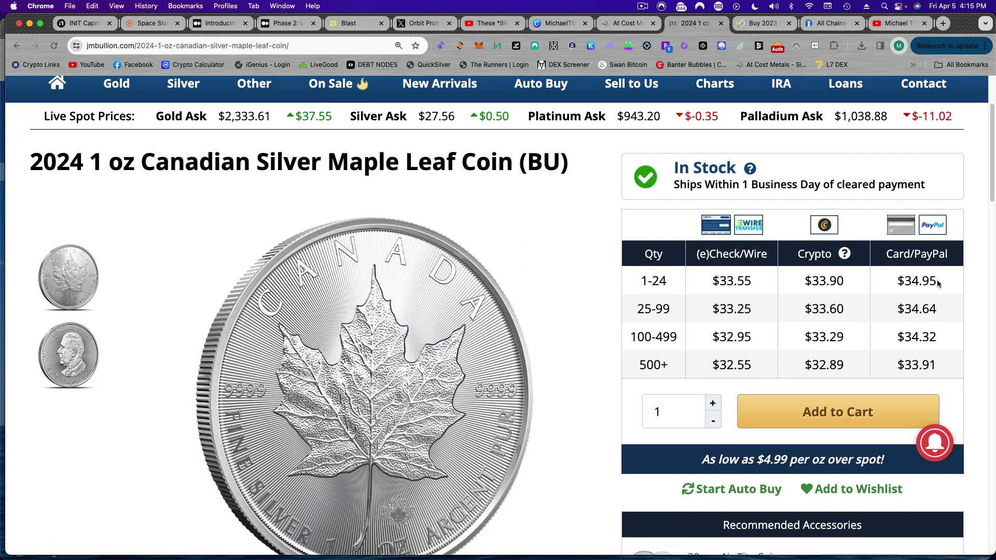
{"action": "left_click_drag", "start_coordinate": [940, 282], "coordinate": [896, 283]}
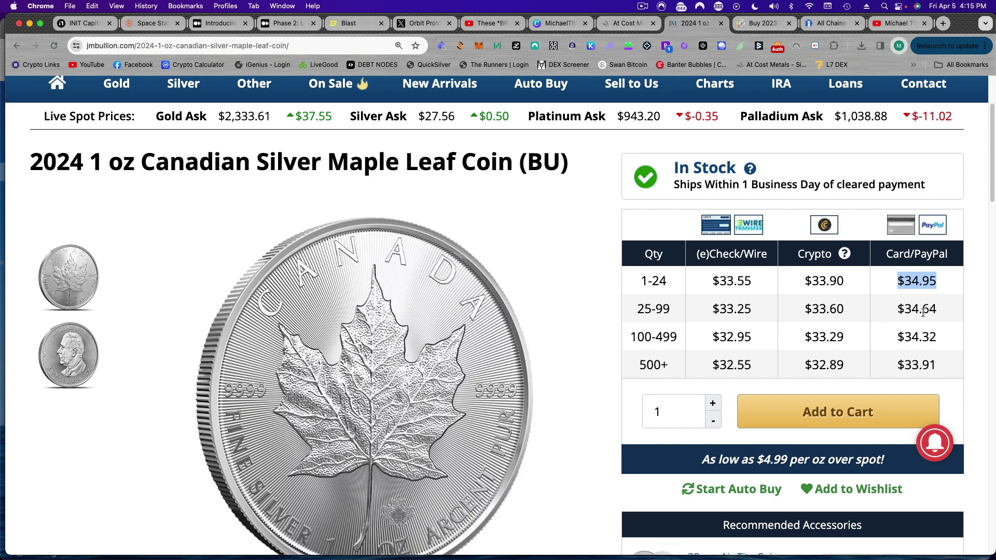
{"action": "left_click", "coordinate": [628, 24]}
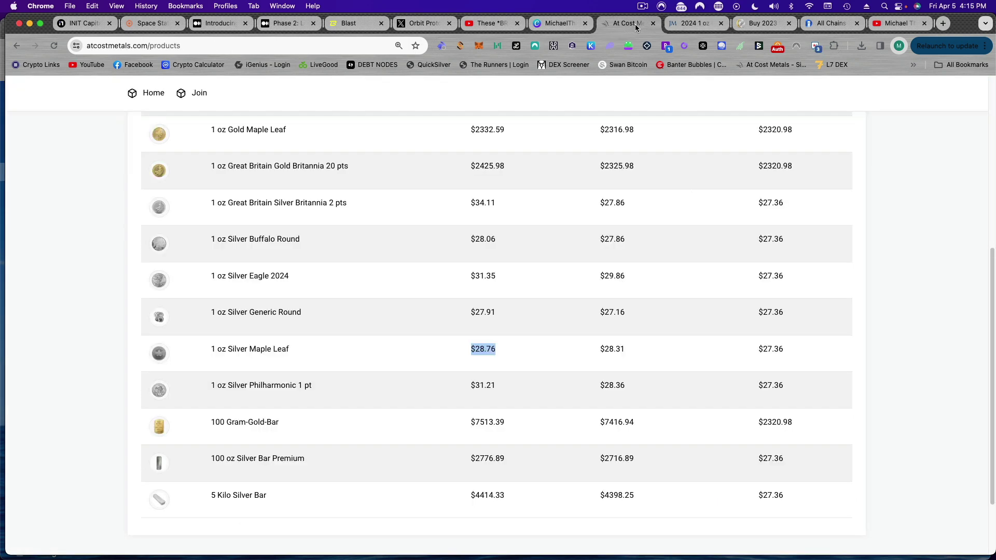
{"action": "left_click", "coordinate": [758, 24]}
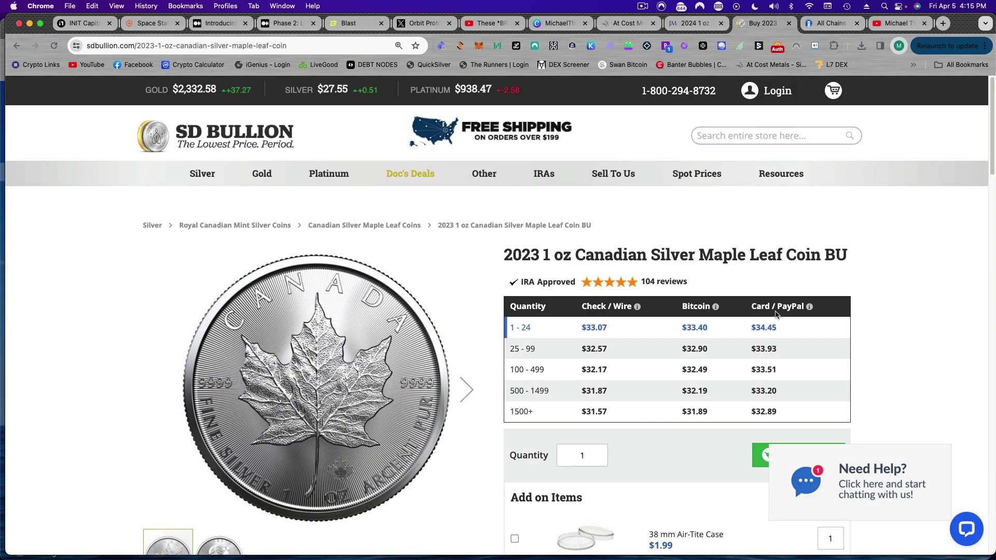
{"action": "left_click", "coordinate": [628, 23]}
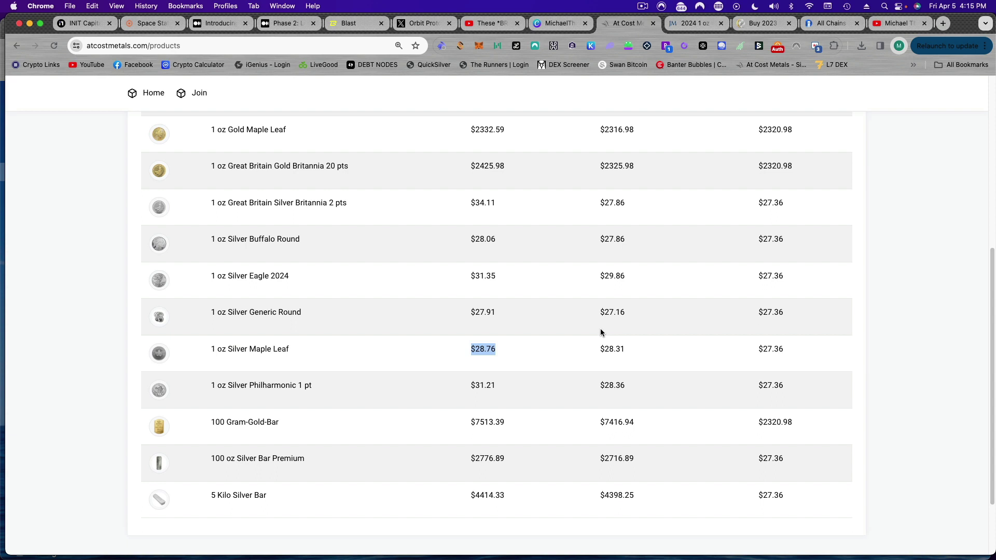
{"action": "scroll", "coordinate": [601, 333], "scroll_direction": "up", "scroll_amount": 1}
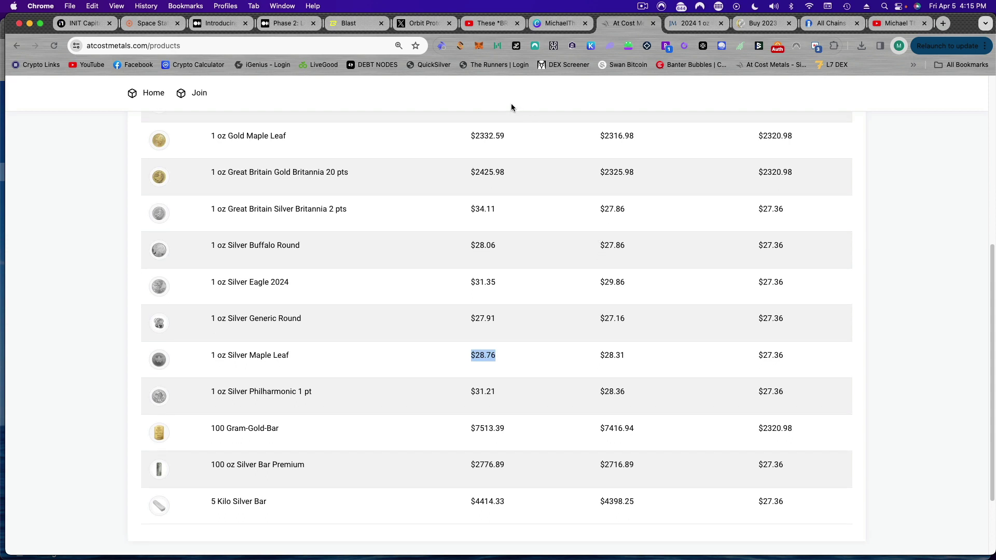
- Reach the INIT Capital Points leaderboard from the dashboard
{"action": "left_click", "coordinate": [346, 22]}
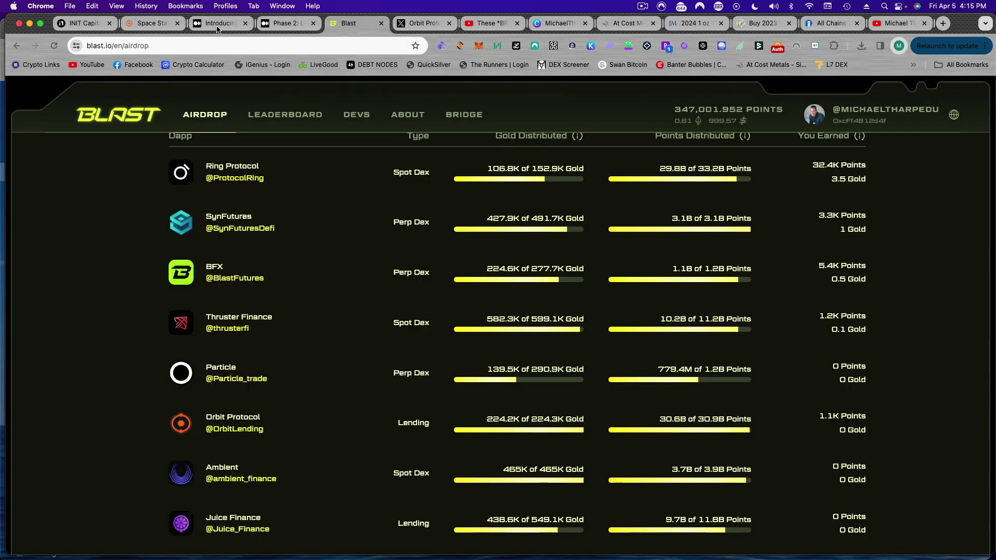
{"action": "key", "text": "ctrl+Tab"}
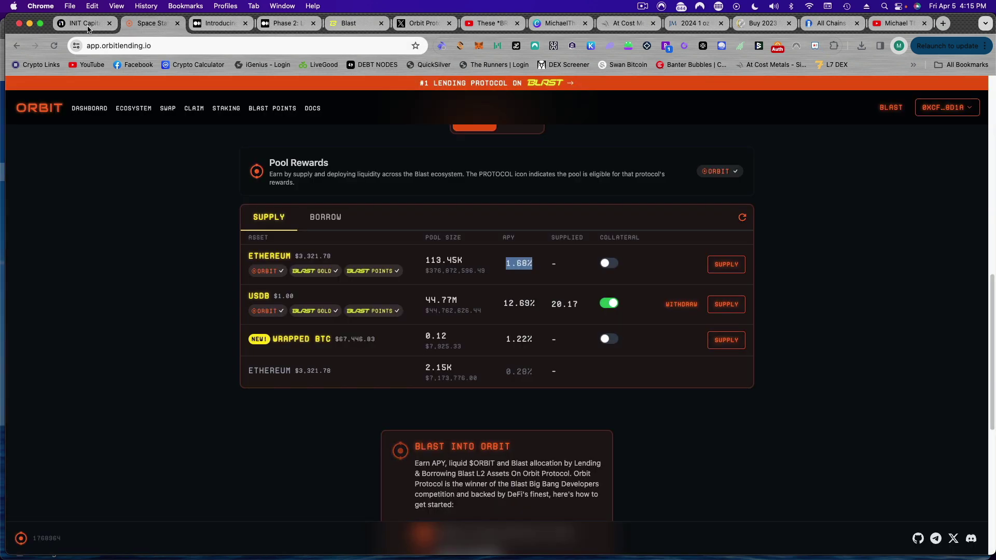
{"action": "left_click", "coordinate": [88, 23]}
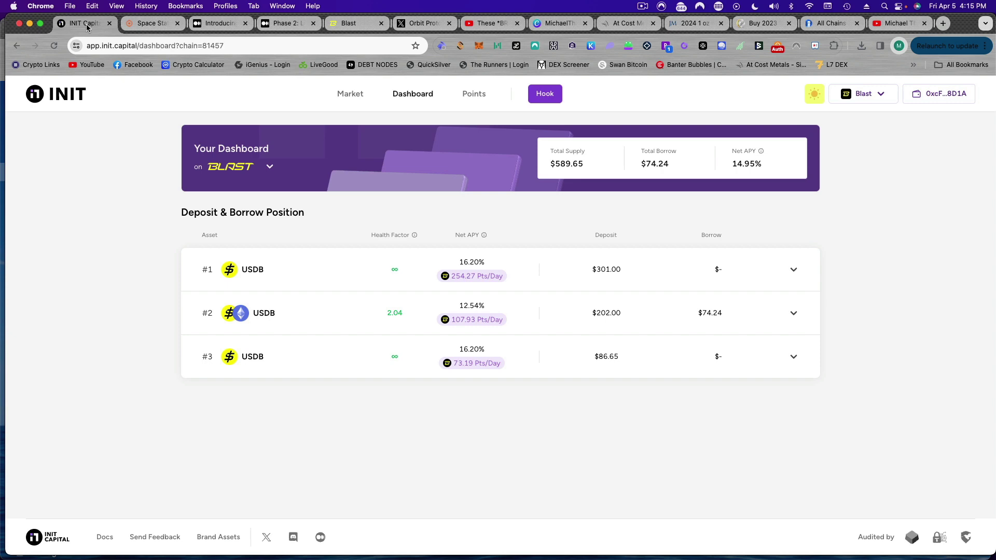
{"action": "left_click", "coordinate": [474, 93]}
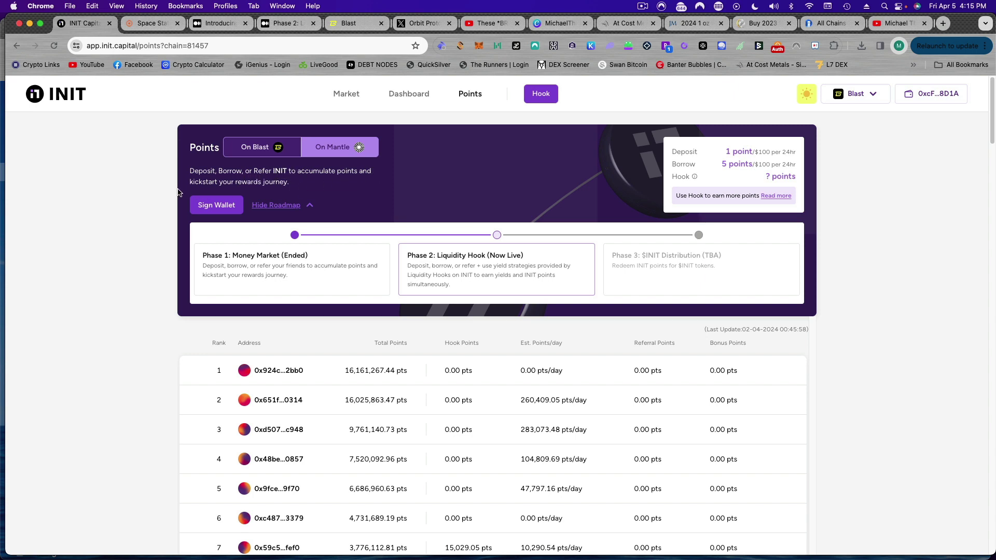
- Sign the wallet for INIT points without a referral code, approving the message in Rabby
{"action": "left_click", "coordinate": [217, 207]}
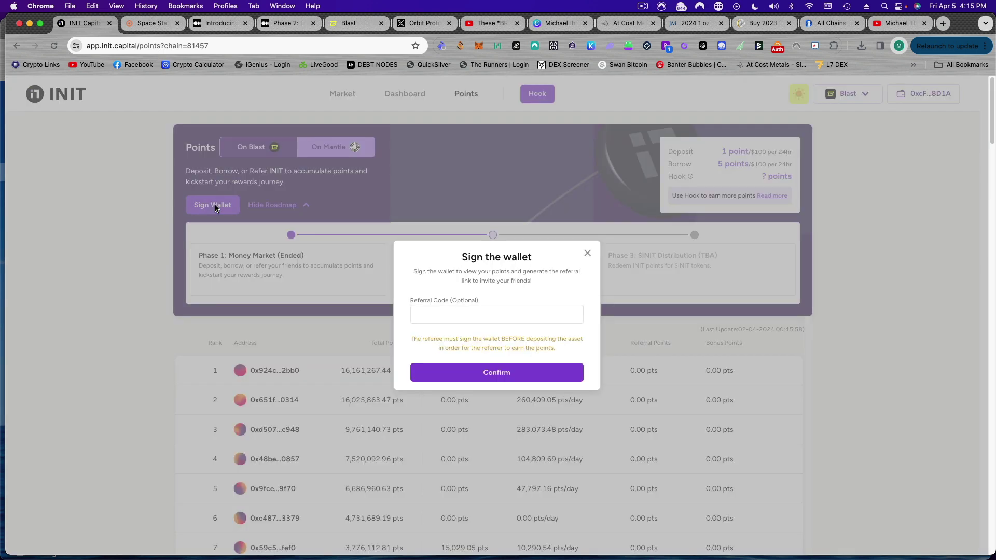
{"action": "left_click", "coordinate": [496, 372]}
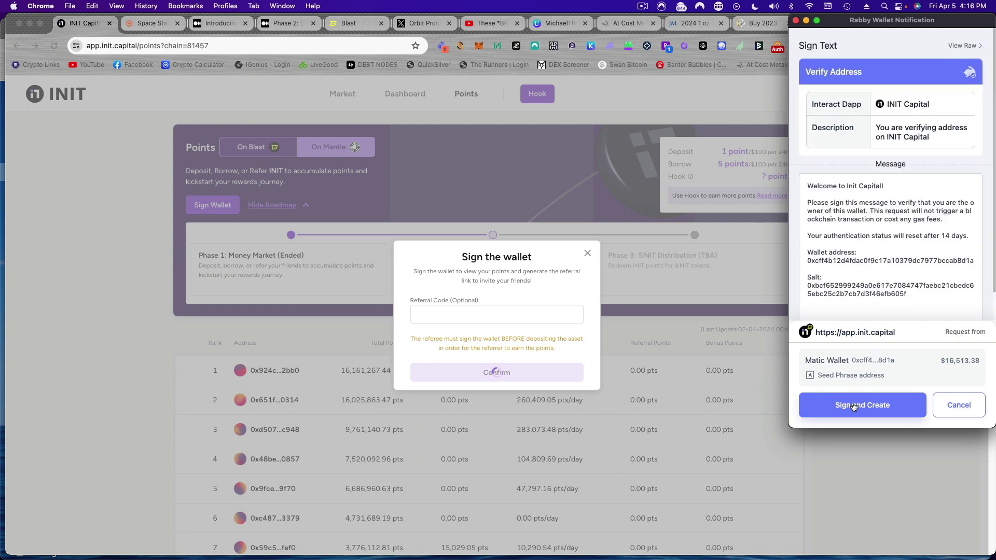
{"action": "left_click", "coordinate": [856, 405]}
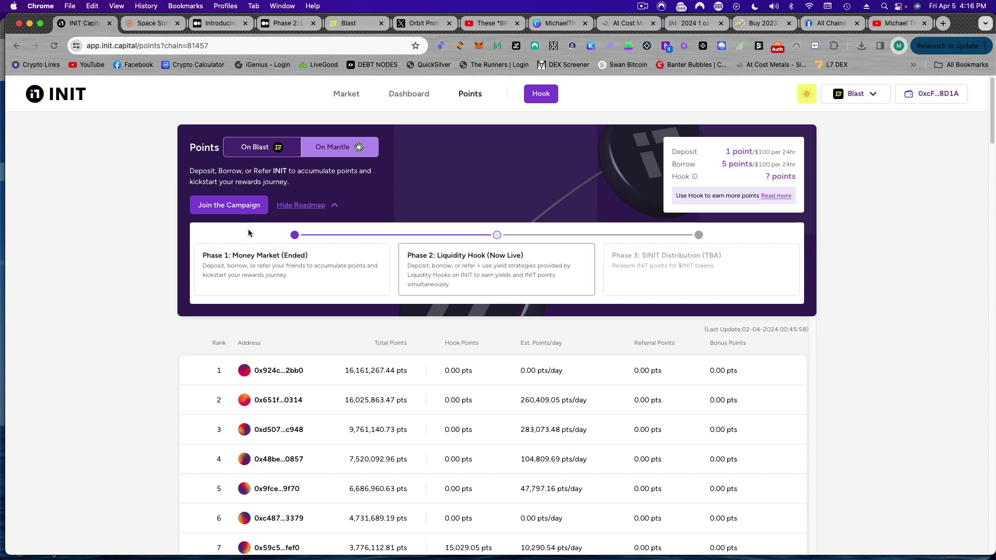
- Join the Liquidity Hook Era campaign from the Points page
{"action": "left_click", "coordinate": [228, 208]}
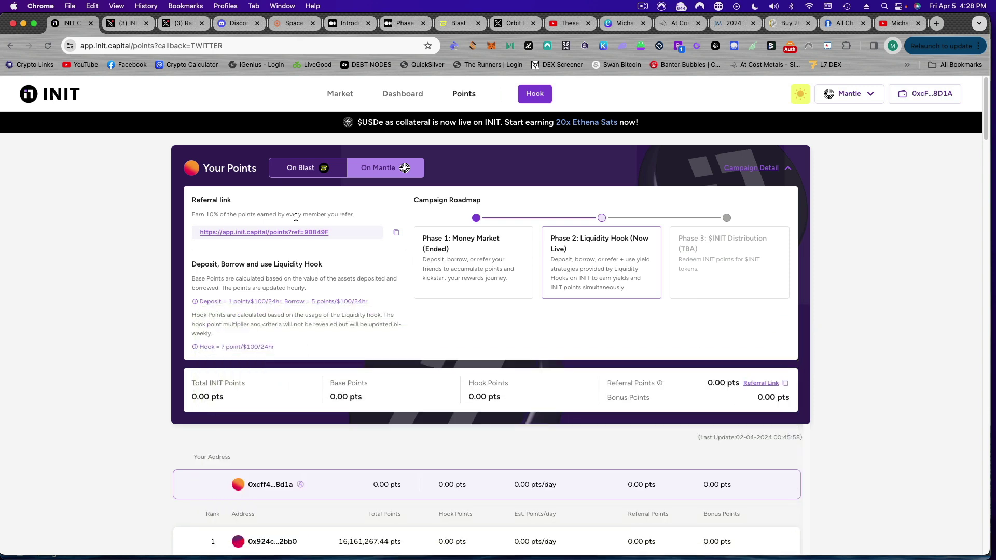
- Return to the Blast airdrop dashboard showing 347,088.72 points and 8.71 Gold
{"action": "left_click", "coordinate": [459, 22]}
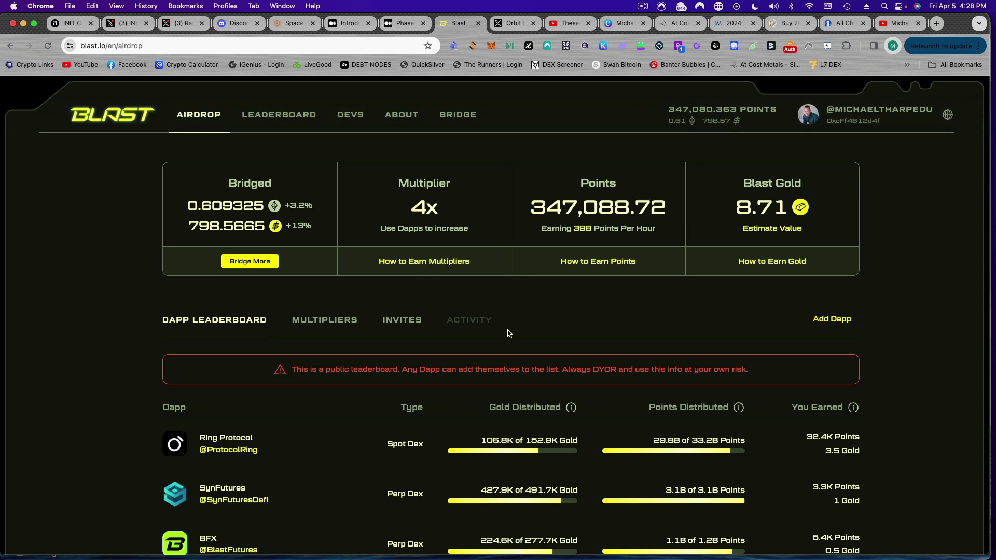